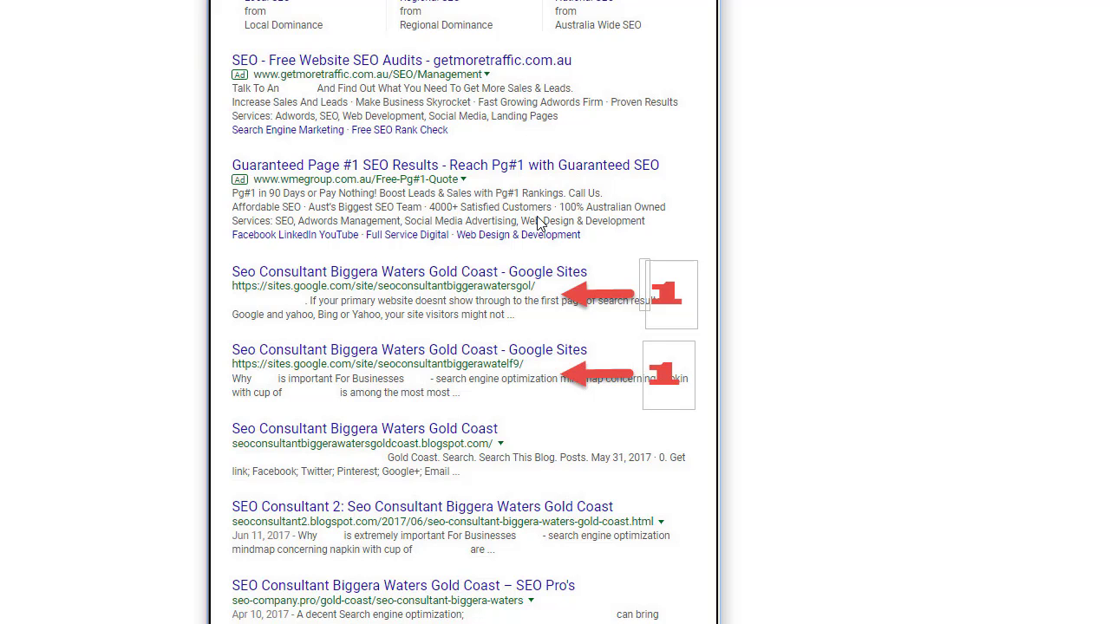
# - Step through the saved Alberton, Mudgeeraba and Advancetown result screenshots to reach Biggera Waters
pyautogui.press('space')
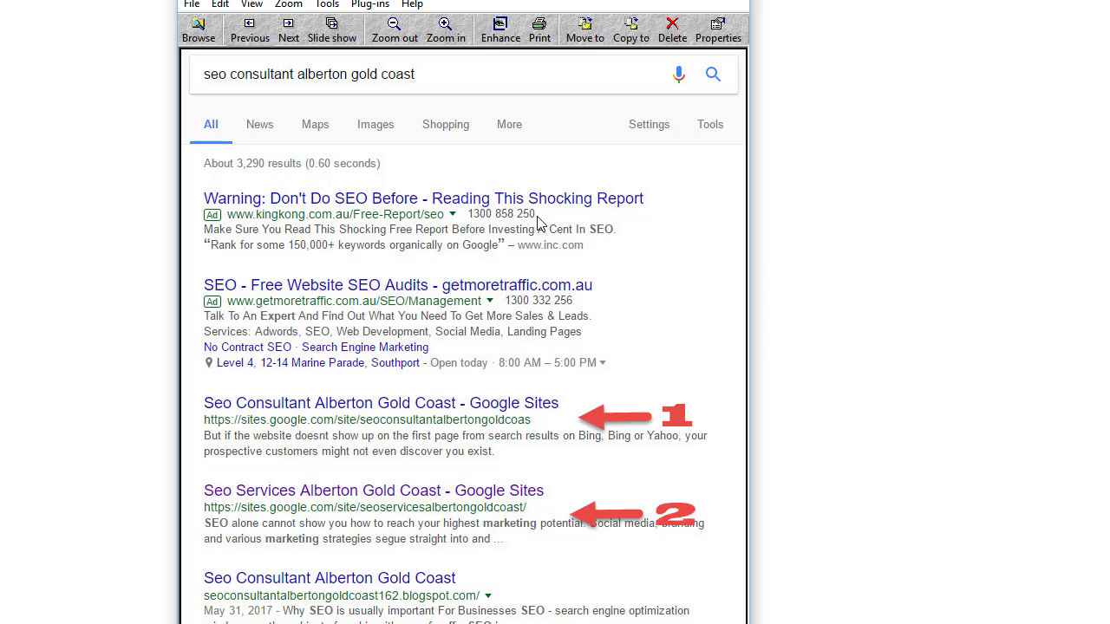
pyautogui.click(293, 37)
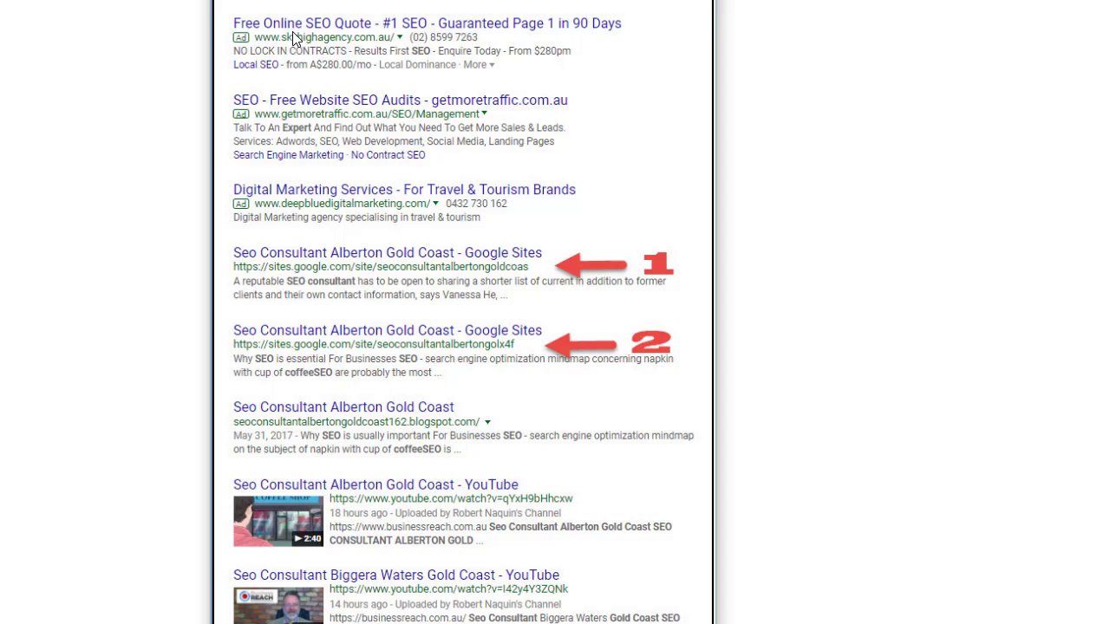
pyautogui.press('Right')
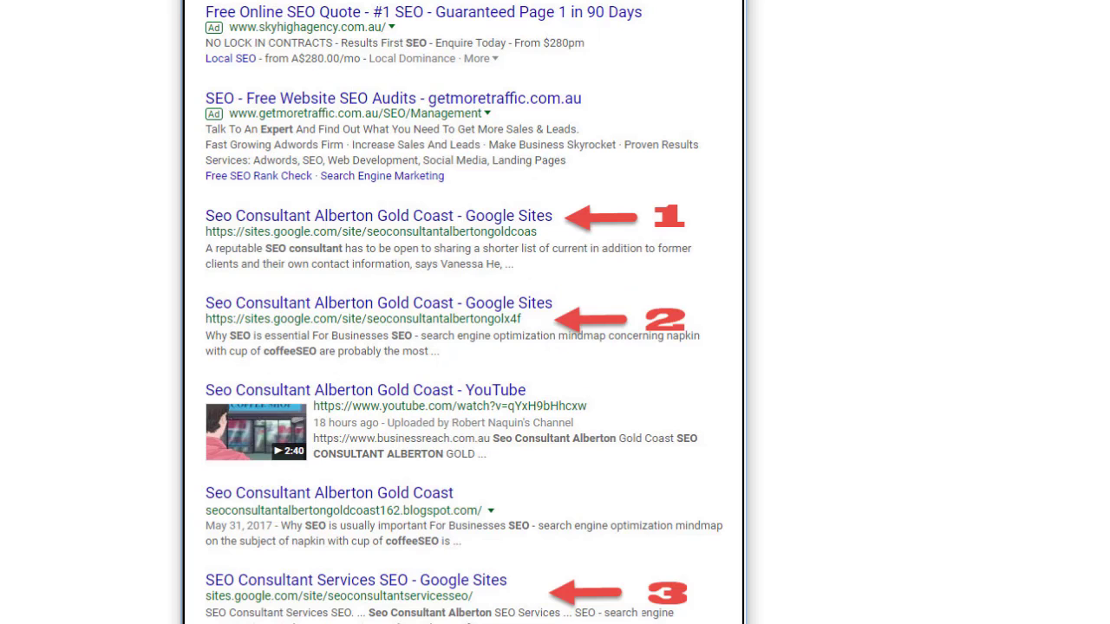
pyautogui.press('Right')
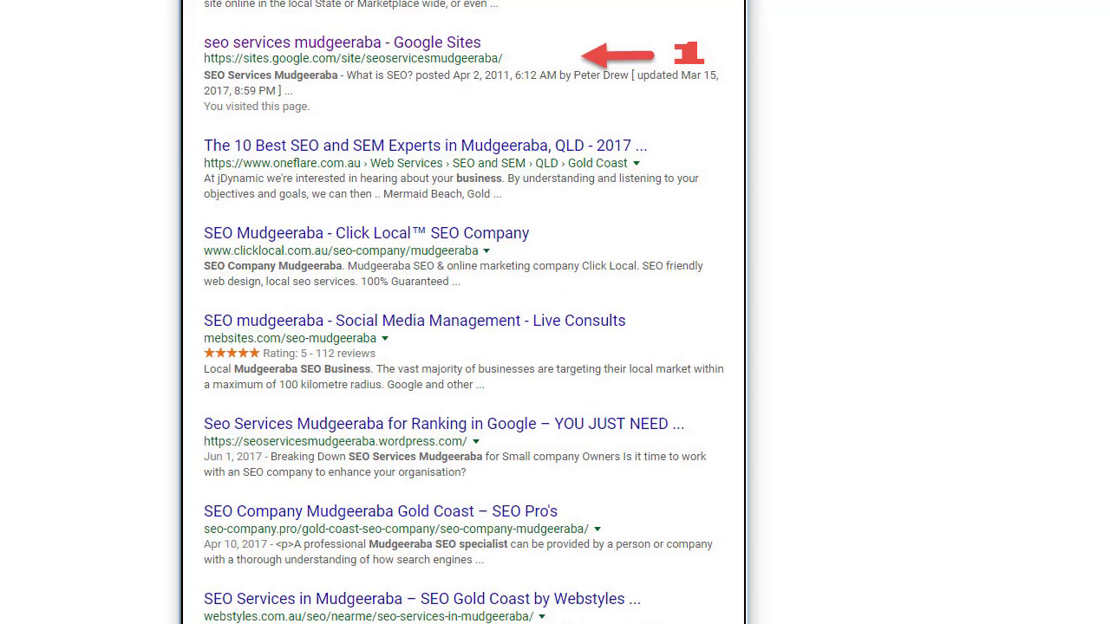
pyautogui.press('Right')
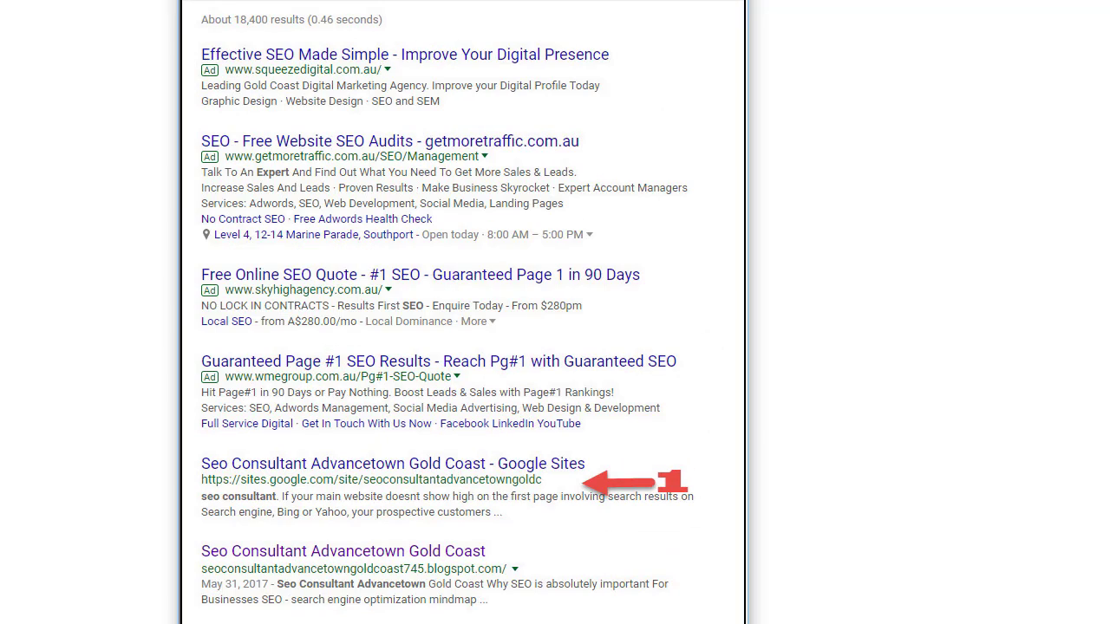
pyautogui.press('Right')
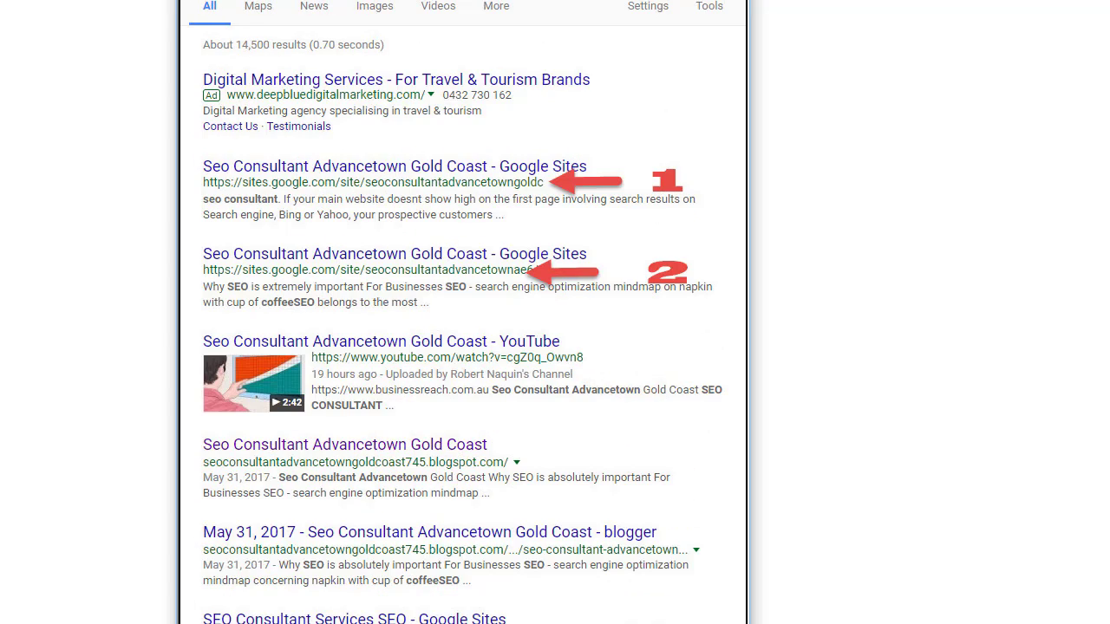
pyautogui.press('Right')
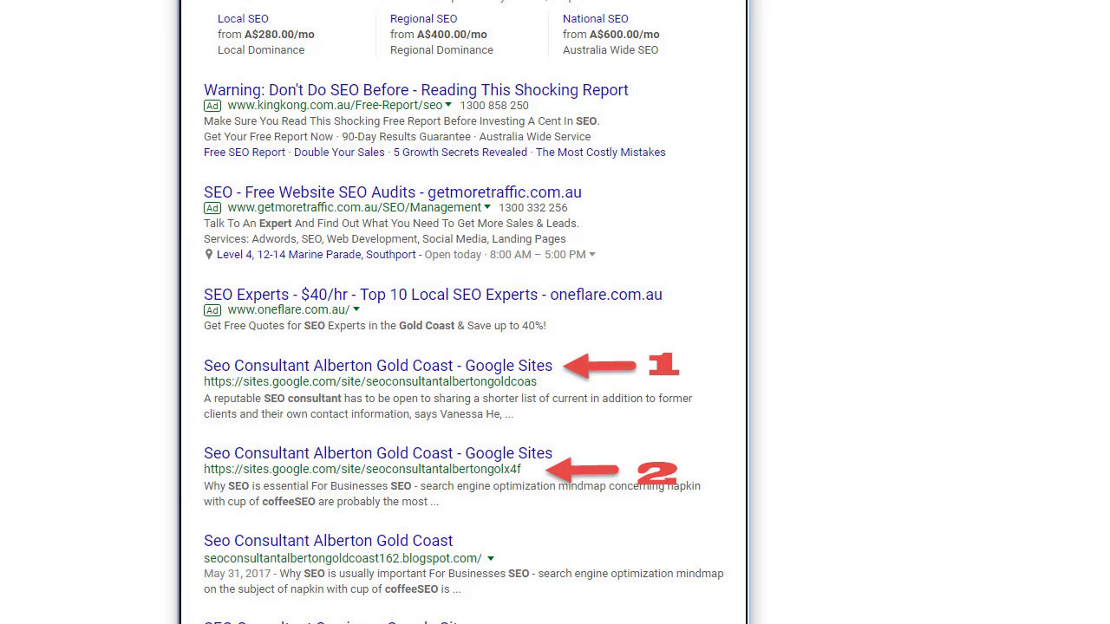
pyautogui.press('Right')
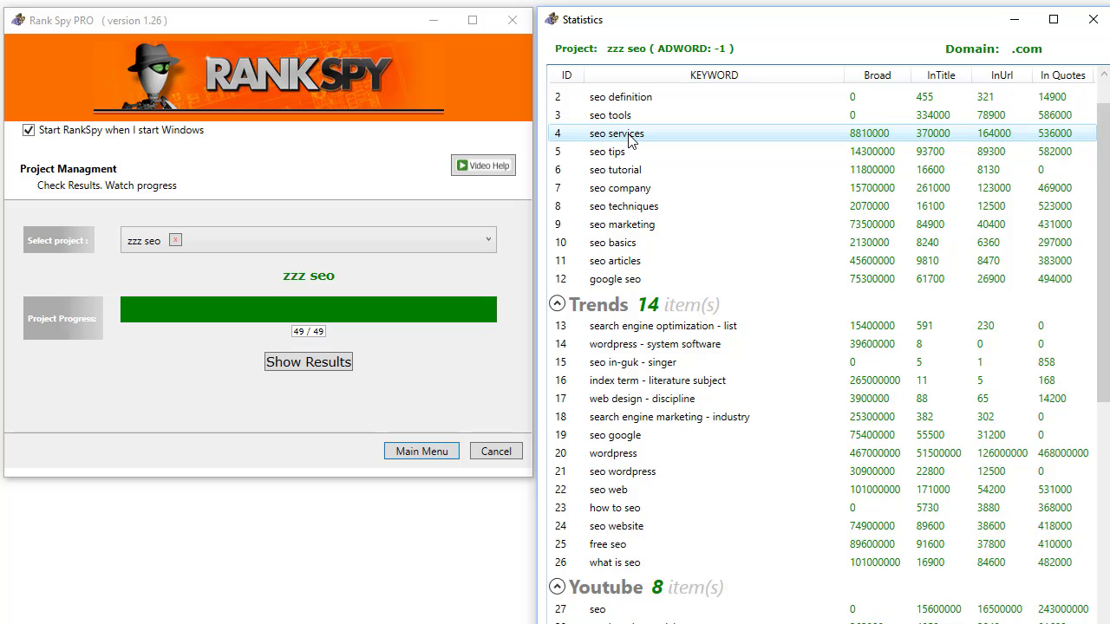
# - Scroll the zzz seo keyword statistics and select the seo company keyword row
pyautogui.scroll(-1, 618, 198)
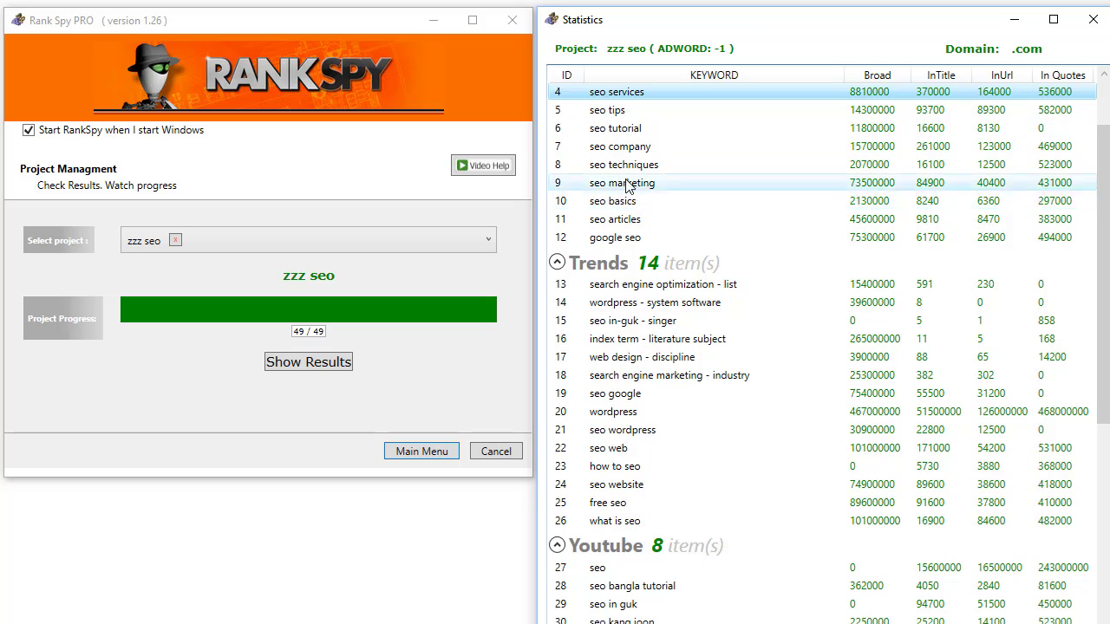
pyautogui.click(633, 153)
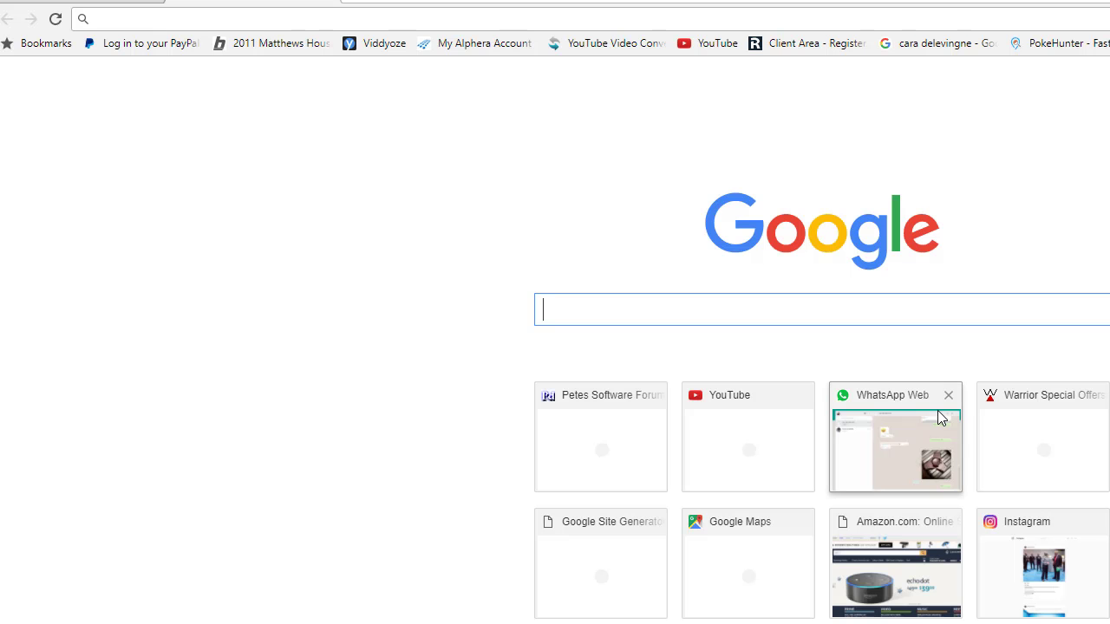
# - Search Google for 'list of suburbs gold coast' and open the Wikipedia List of Gold Coast suburbs result
pyautogui.write('list of ')
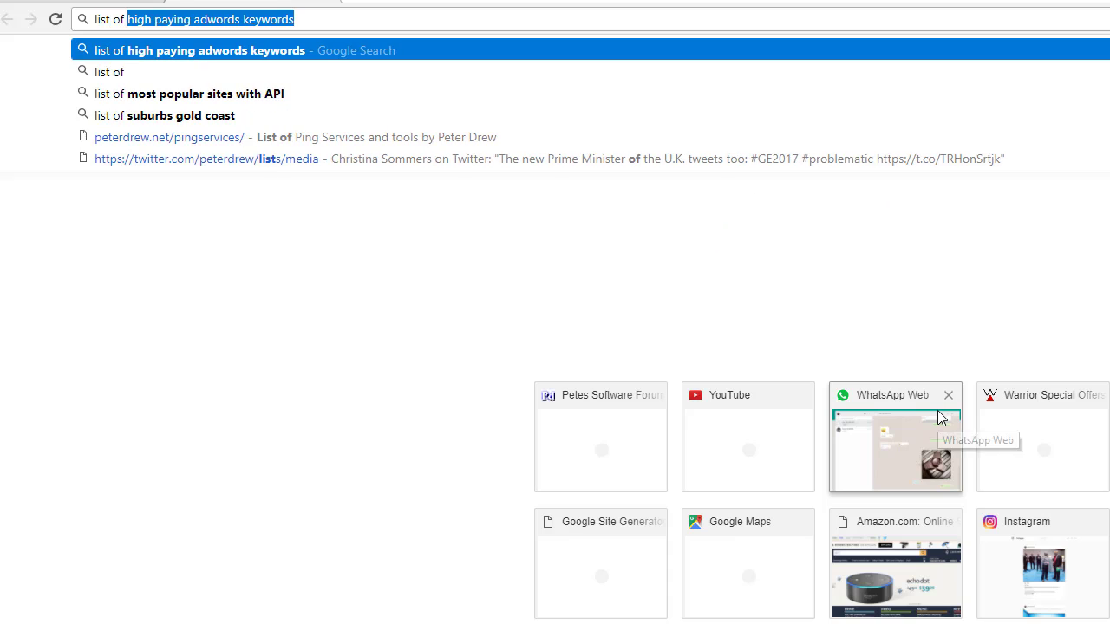
pyautogui.write('sub')
pyautogui.press('Return')
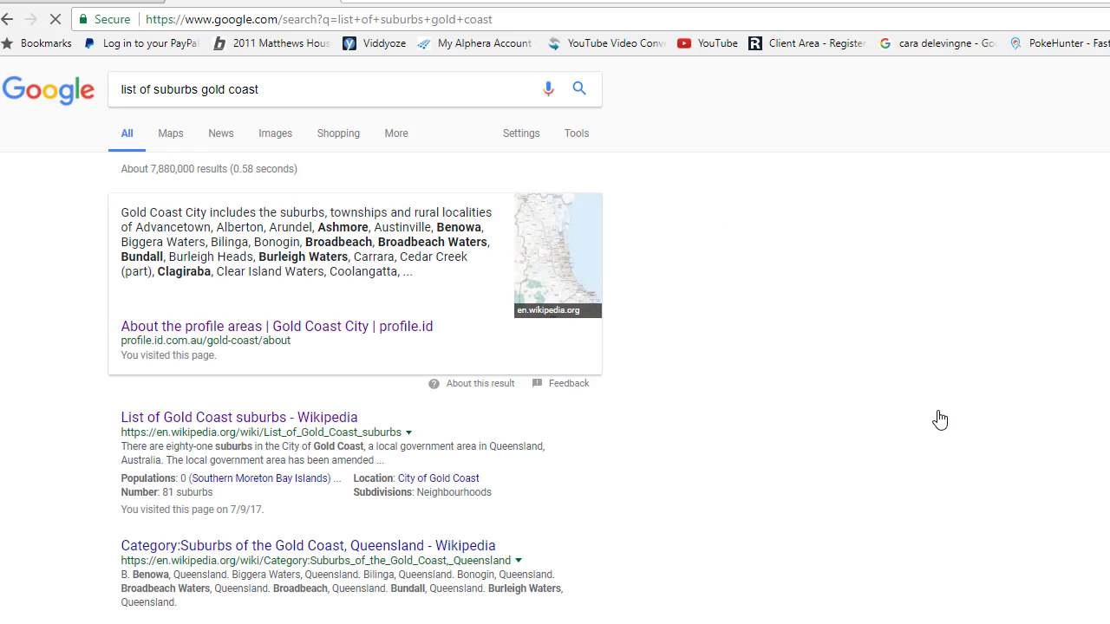
pyautogui.click(303, 420)
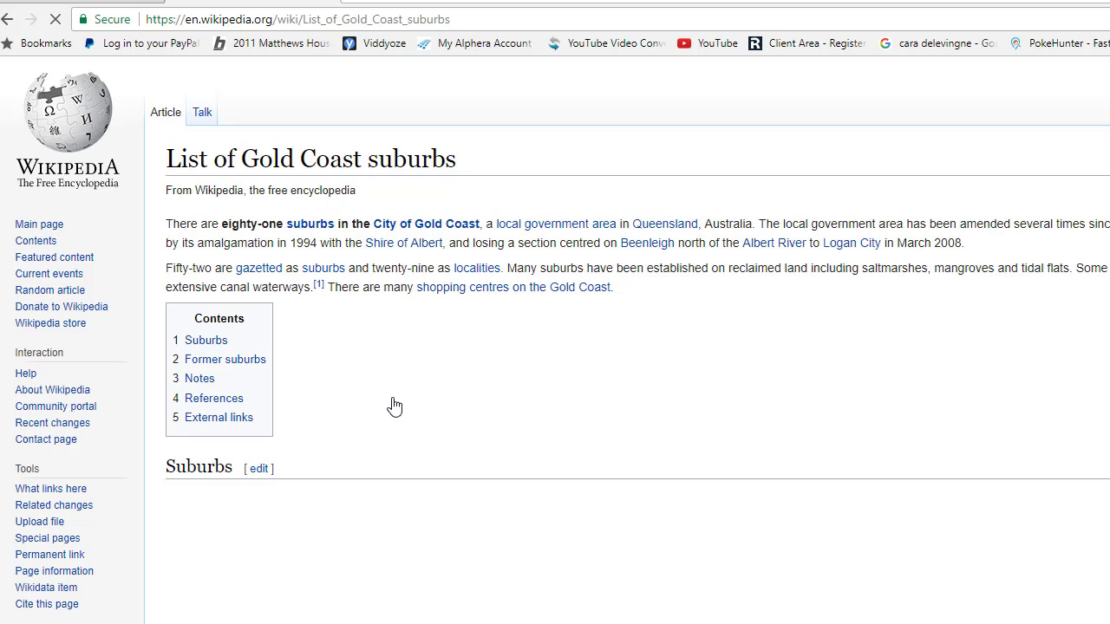
# - Select the Wikipedia suburbs table rows from Advancetown down past Clagiraba
pyautogui.scroll(-10, 395, 407)
pyautogui.scroll(-2, 402, 407)
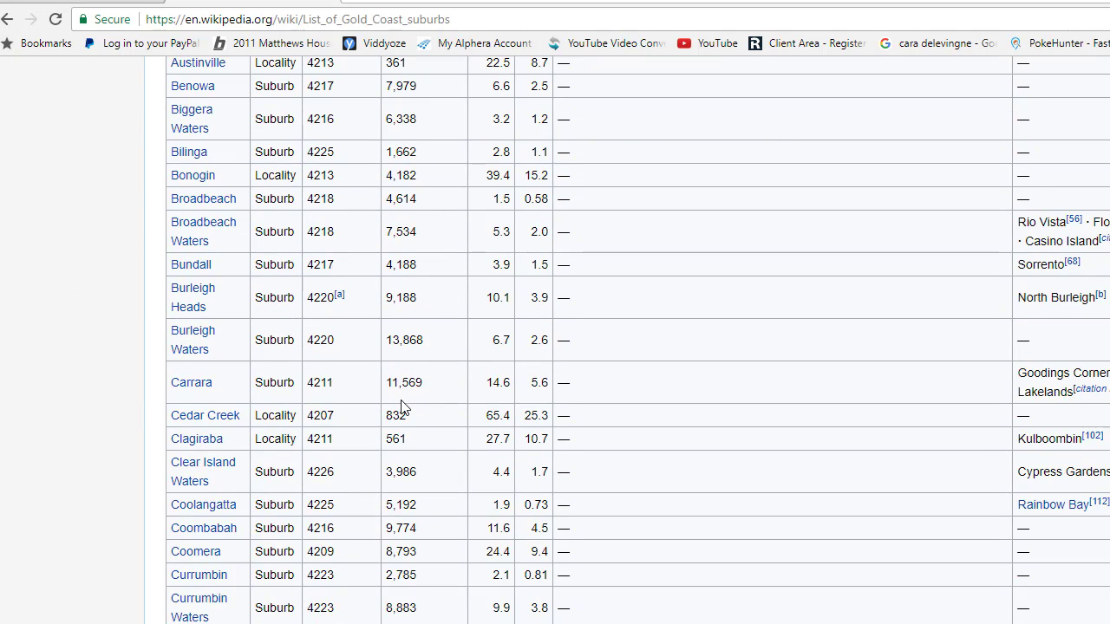
pyautogui.scroll(-4, 401, 408)
pyautogui.scroll(-2, 402, 407)
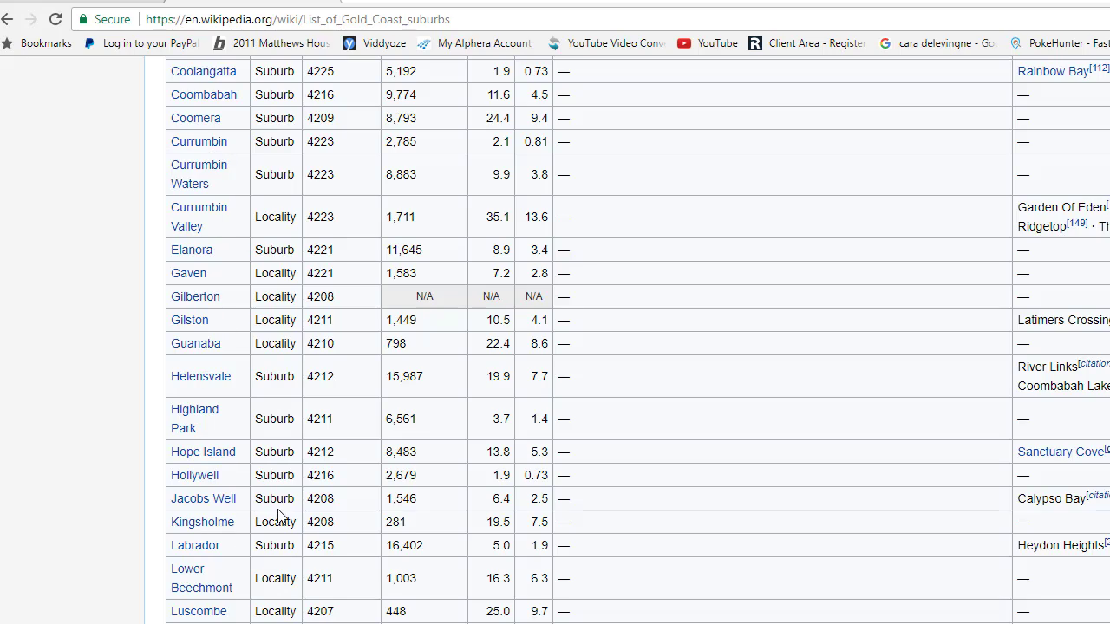
pyautogui.scroll(-12, 276, 499)
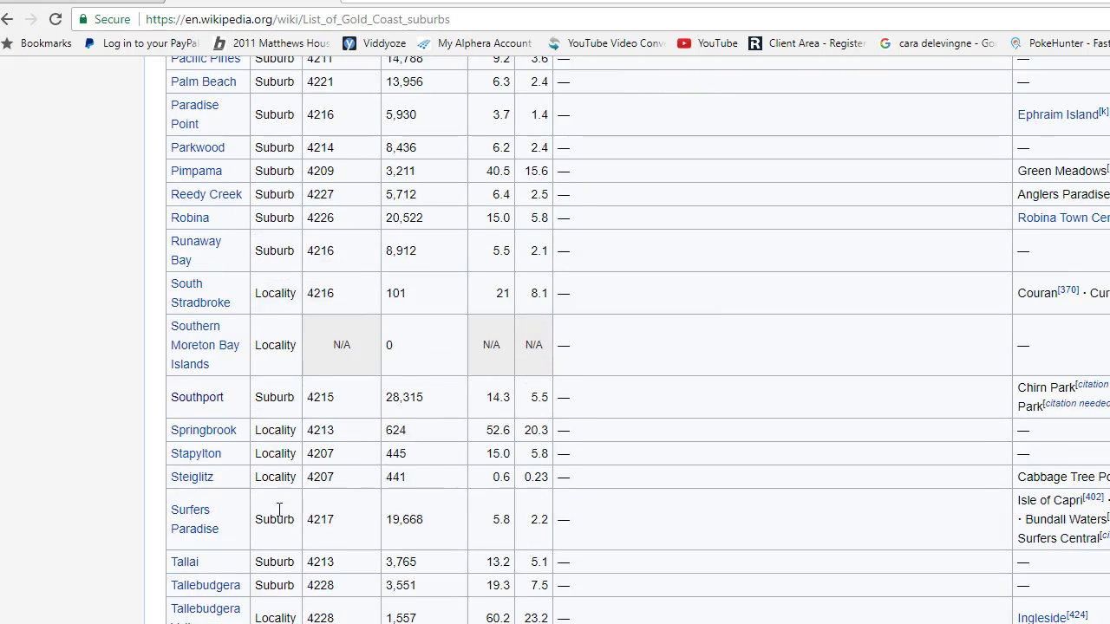
pyautogui.scroll(-8, 279, 510)
pyautogui.scroll(20, 278, 512)
pyautogui.scroll(8, 278, 515)
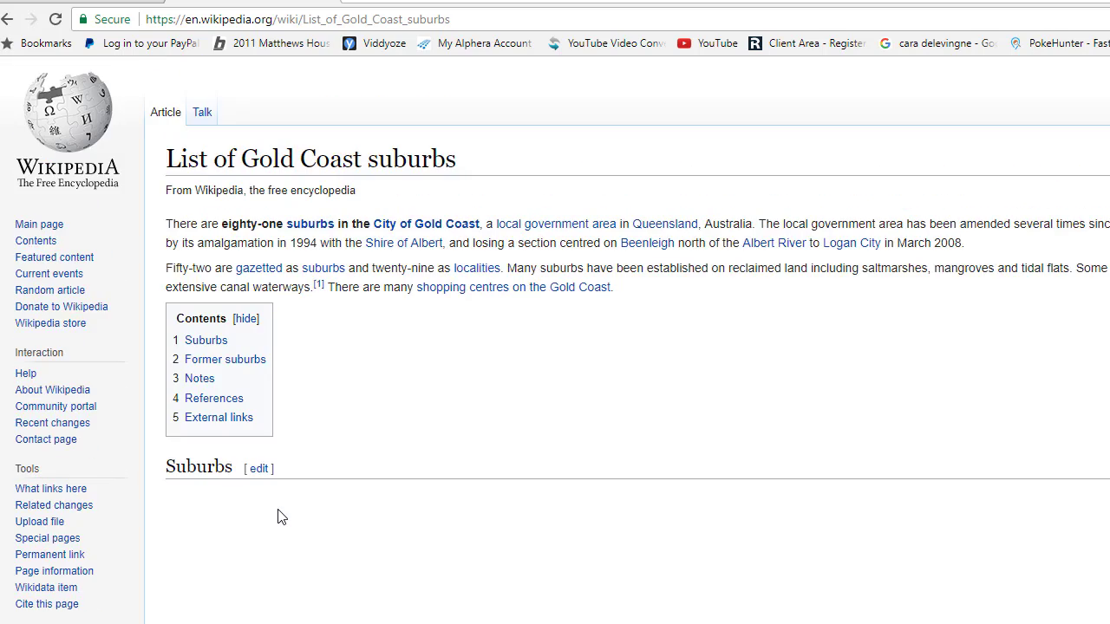
pyautogui.scroll(-10, 278, 512)
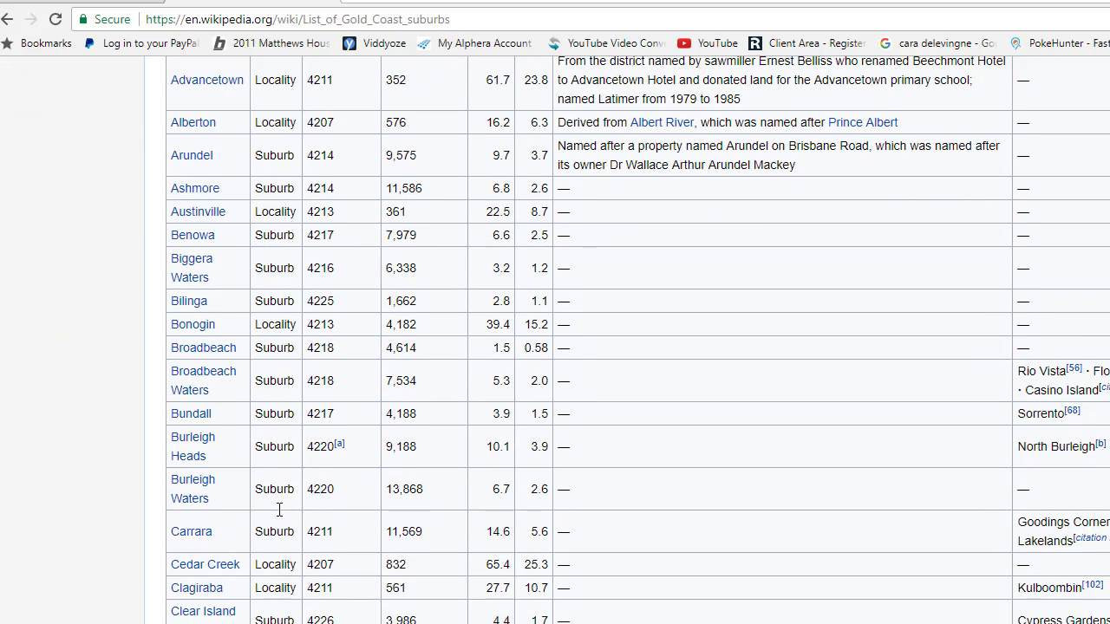
pyautogui.moveTo(172, 73); pyautogui.dragTo(566, 621)
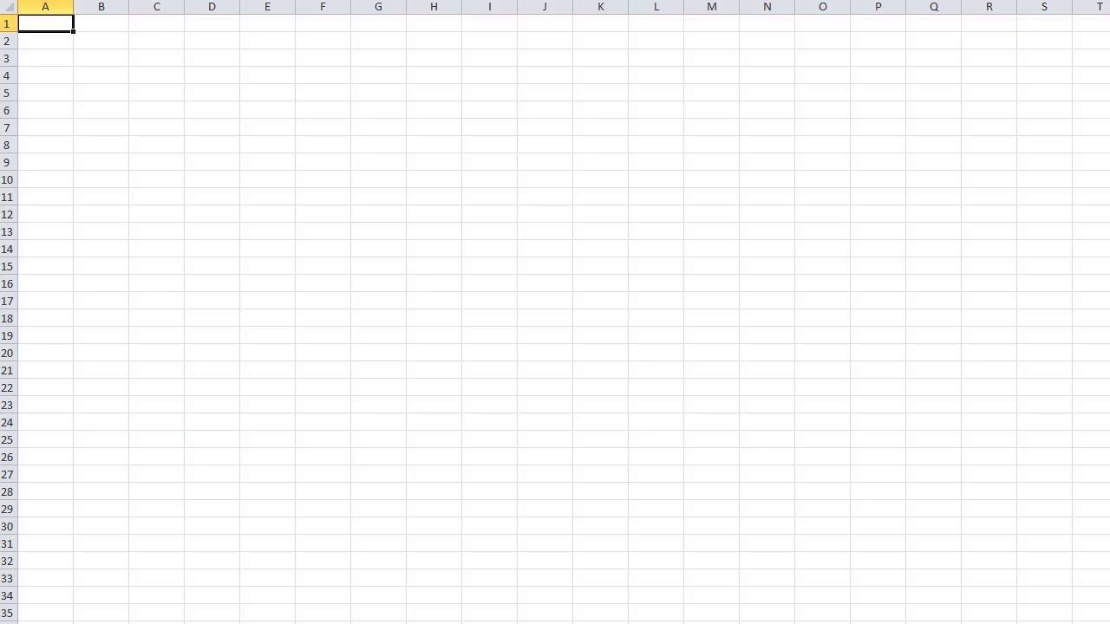
# - Paste the suburbs table into Excel and clear columns B–I, leaving only the suburb names
pyautogui.hotkey('ctrl', 'v')
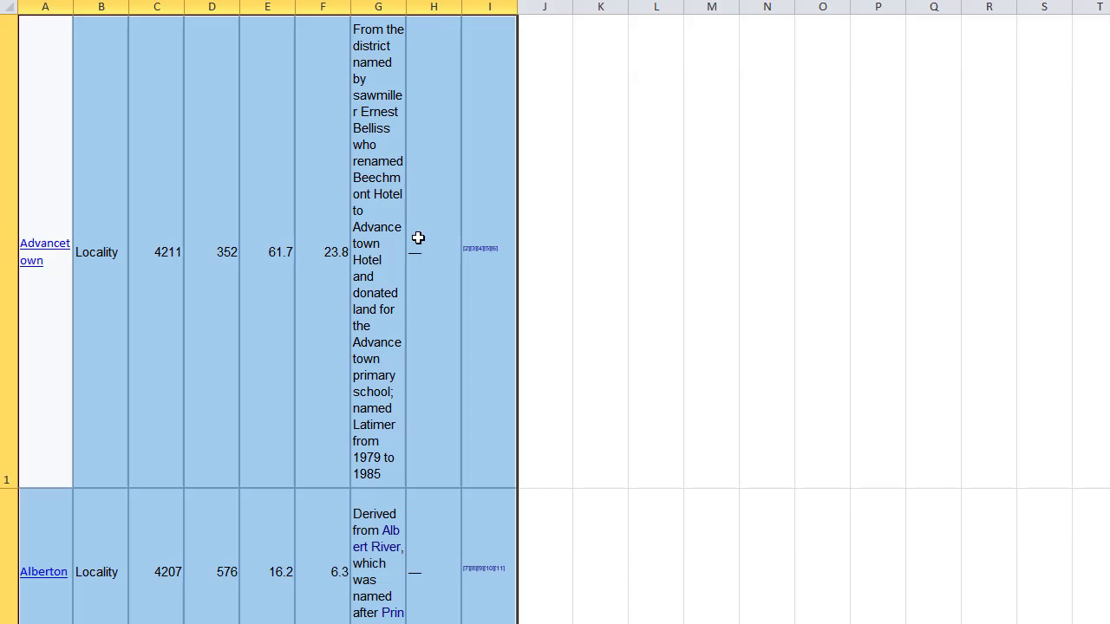
pyautogui.click(139, 173)
pyautogui.click(104, 156)
pyautogui.hotkey('shift', 'Right')
pyautogui.hotkey('shift', 'Right')
pyautogui.hotkey('shift', 'Right')
pyautogui.hotkey('shift', 'Right')
pyautogui.hotkey('shift', 'Right')
pyautogui.hotkey('shift', 'Right')
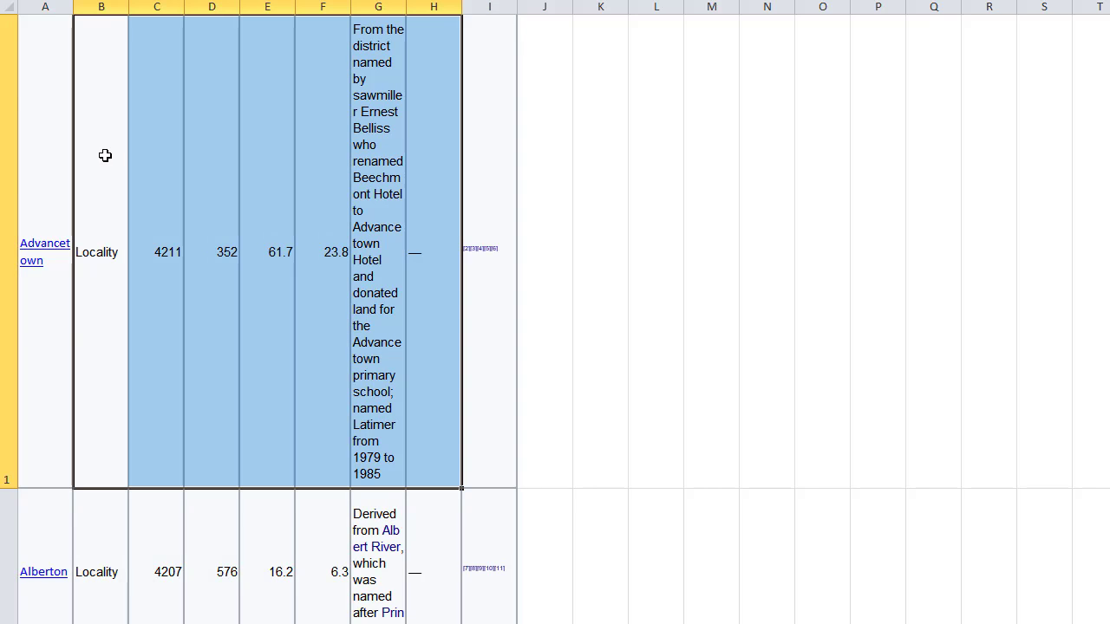
pyautogui.hotkey('shift', 'Right')
pyautogui.hotkey('shift', 'Down')
pyautogui.hotkey('shift', 'Down')
pyautogui.hotkey('shift', 'Down')
pyautogui.hotkey('shift', 'Down')
pyautogui.hotkey('shift', 'Down')
pyautogui.hotkey('shift', 'Down')
pyautogui.hotkey('shift', 'Down')
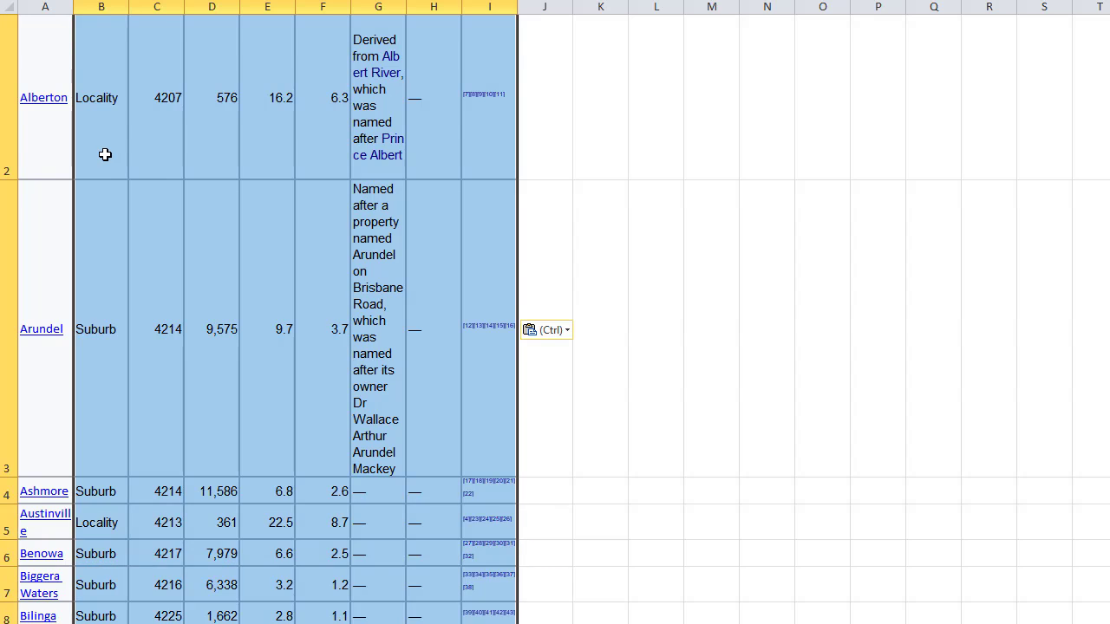
pyautogui.hotkey('shift', 'Down')
pyautogui.hotkey('shift', 'Down')
pyautogui.hotkey('shift', 'Down')
pyautogui.hotkey('shift', 'Down')
pyautogui.hotkey('shift', 'Down')
pyautogui.hotkey('shift', 'Down')
pyautogui.hotkey('shift', 'Down')
pyautogui.hotkey('shift', 'Down')
pyautogui.hotkey('shift', 'Down')
pyautogui.hotkey('shift', 'Down')
pyautogui.hotkey('shift', 'Down')
pyautogui.hotkey('shift', 'Down')
pyautogui.hotkey('shift', 'Down')
pyautogui.hotkey('shift', 'Down')
pyautogui.hotkey('shift', 'Down')
pyautogui.hotkey('shift', 'Down')
pyautogui.hotkey('shift', 'Down')
pyautogui.hotkey('shift', 'Down')
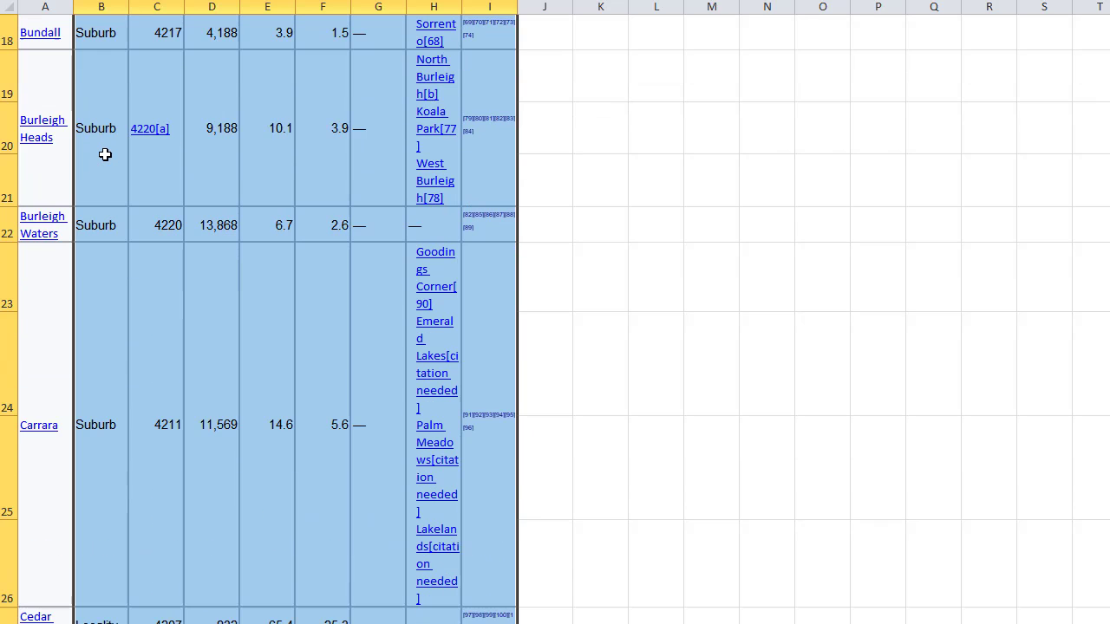
pyautogui.hotkey('shift', 'Down')
pyautogui.hotkey('shift', 'Down')
pyautogui.press('Delete')
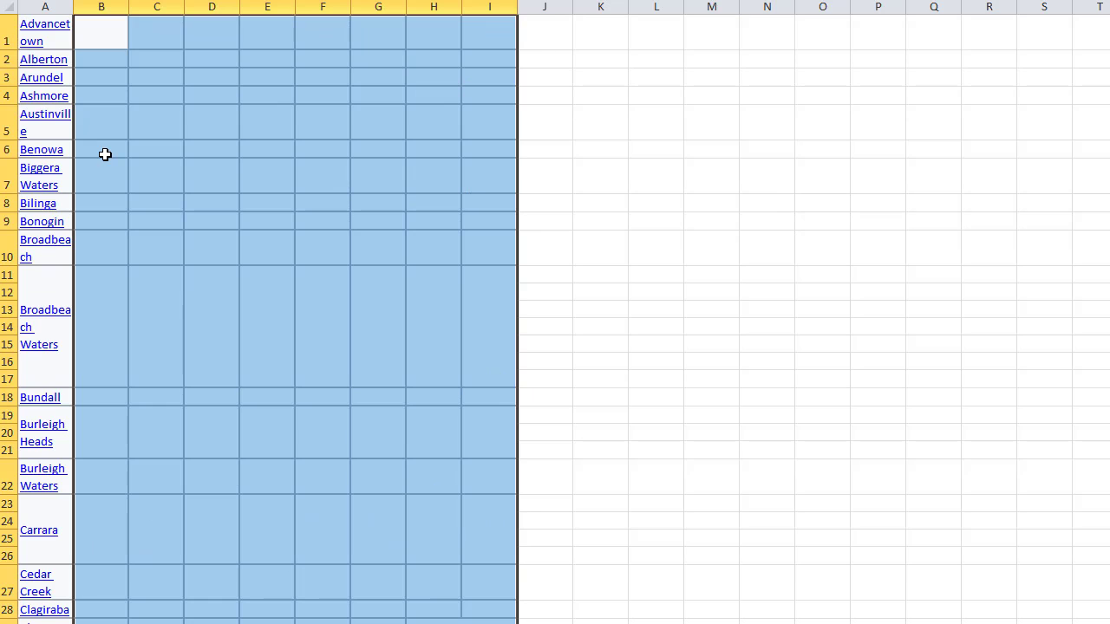
pyautogui.click(135, 242)
# - Select the suburb names in A1:A28, Advancetown through Clagiraba, for copying
pyautogui.hotkey('ctrl', 'Home')
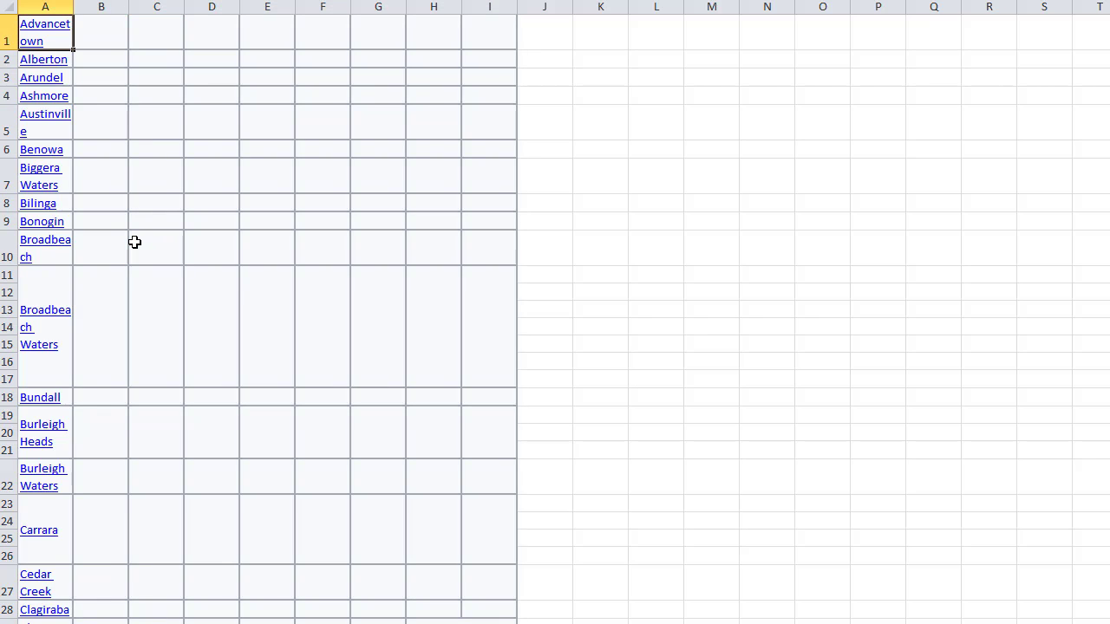
pyautogui.hotkey('shift', 'Down')
pyautogui.hotkey('shift', 'Down')
pyautogui.hotkey('shift', 'Down')
pyautogui.hotkey('shift', 'Down')
pyautogui.hotkey('shift', 'Down')
pyautogui.hotkey('shift', 'Down')
pyautogui.hotkey('shift', 'Down')
pyautogui.hotkey('shift', 'Down')
pyautogui.hotkey('shift', 'Down')
pyautogui.hotkey('shift', 'Down')
pyautogui.hotkey('shift', 'Down')
pyautogui.hotkey('shift', 'Down')
pyautogui.hotkey('shift', 'Down')
pyautogui.hotkey('shift', 'Down')
pyautogui.hotkey('shift', 'Down')
pyautogui.hotkey('shift', 'Down')
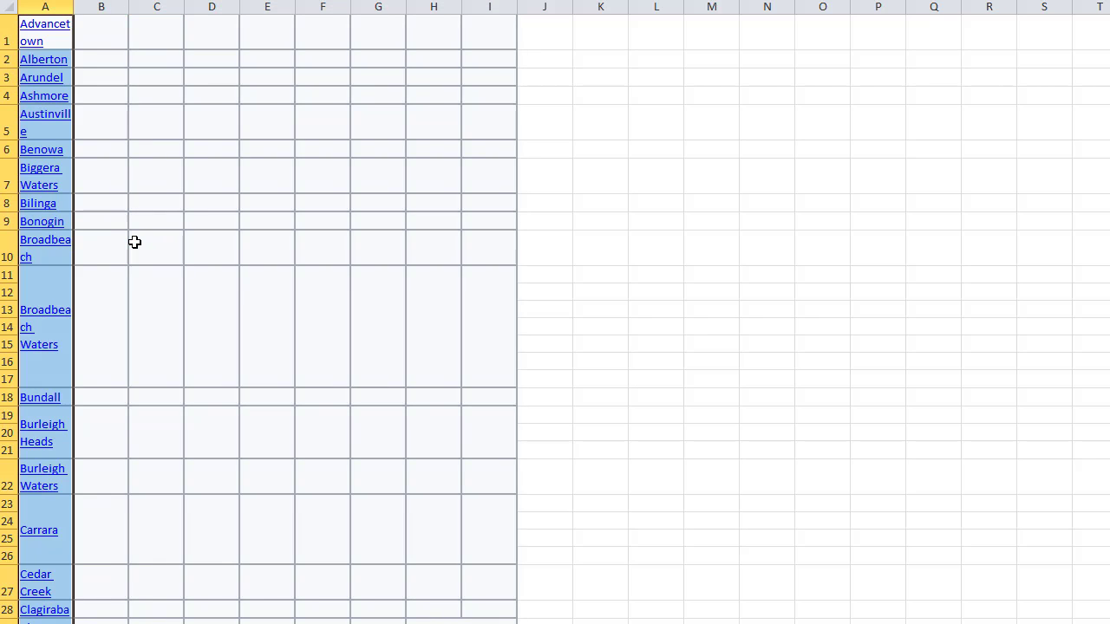
pyautogui.hotkey('ctrl', 'Home')
pyautogui.hotkey('shift', 'Down')
pyautogui.hotkey('shift', 'Down')
pyautogui.hotkey('shift', 'Down')
pyautogui.hotkey('shift', 'Down')
pyautogui.hotkey('shift', 'Down')
pyautogui.hotkey('shift', 'Down')
pyautogui.hotkey('shift', 'Down')
pyautogui.hotkey('shift', 'Down')
pyautogui.hotkey('shift', 'Down')
pyautogui.hotkey('shift', 'Down')
pyautogui.hotkey('shift', 'Down')
pyautogui.hotkey('shift', 'Down')
pyautogui.hotkey('shift', 'Down')
pyautogui.hotkey('shift', 'Down')
pyautogui.hotkey('shift', 'Down')
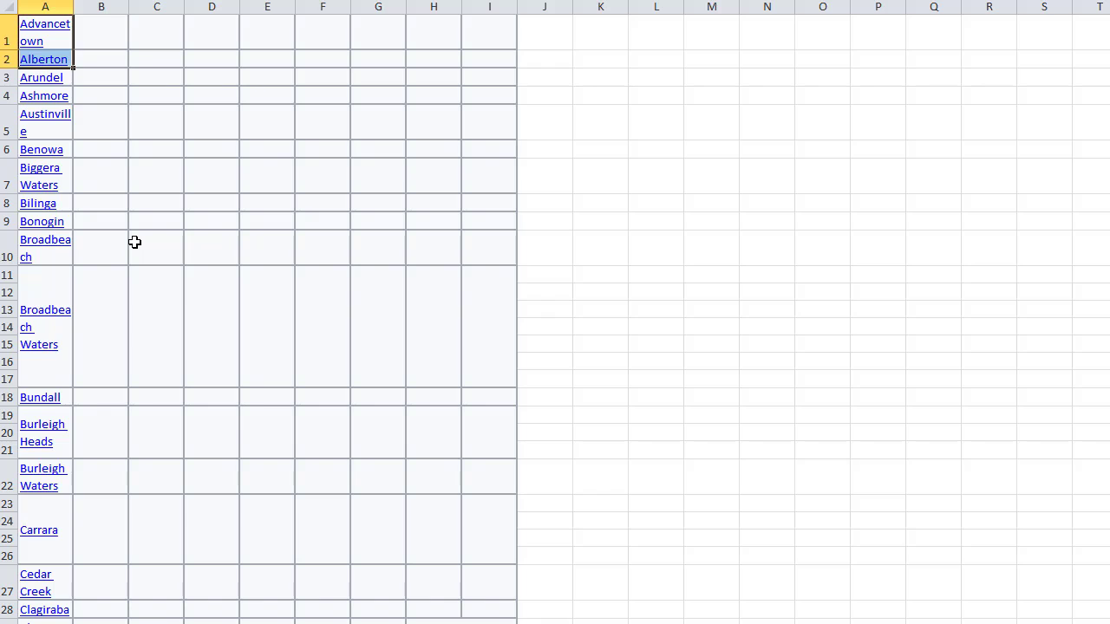
pyautogui.hotkey('shift', 'Down')
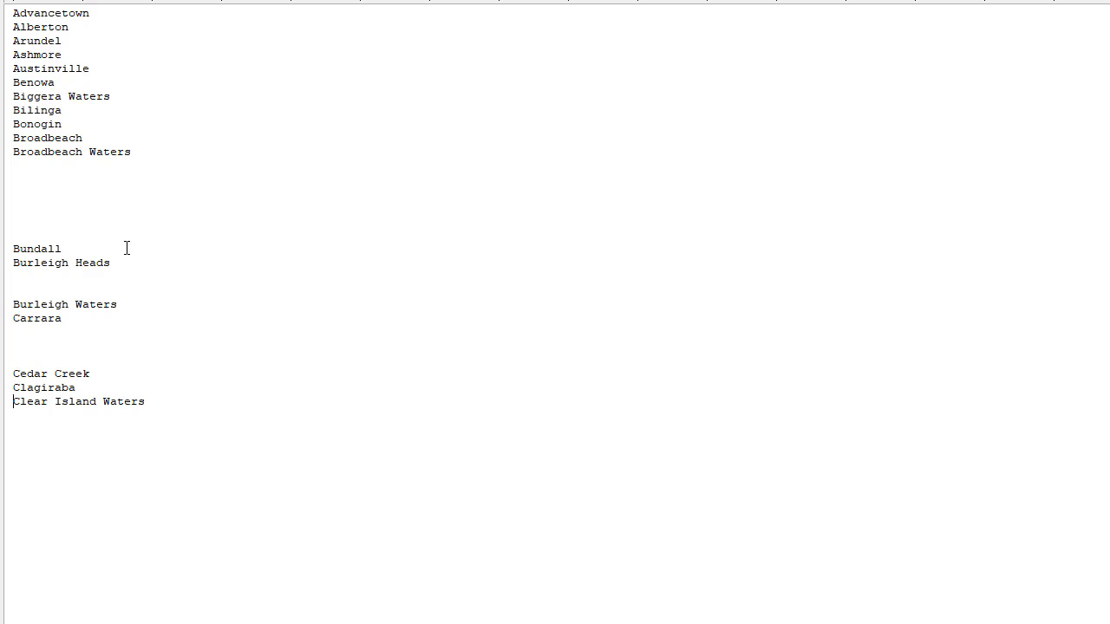
# - Delete the blank lines between the pasted suburbs and above the first Seo Consultant phrase
pyautogui.press('BackSpace')
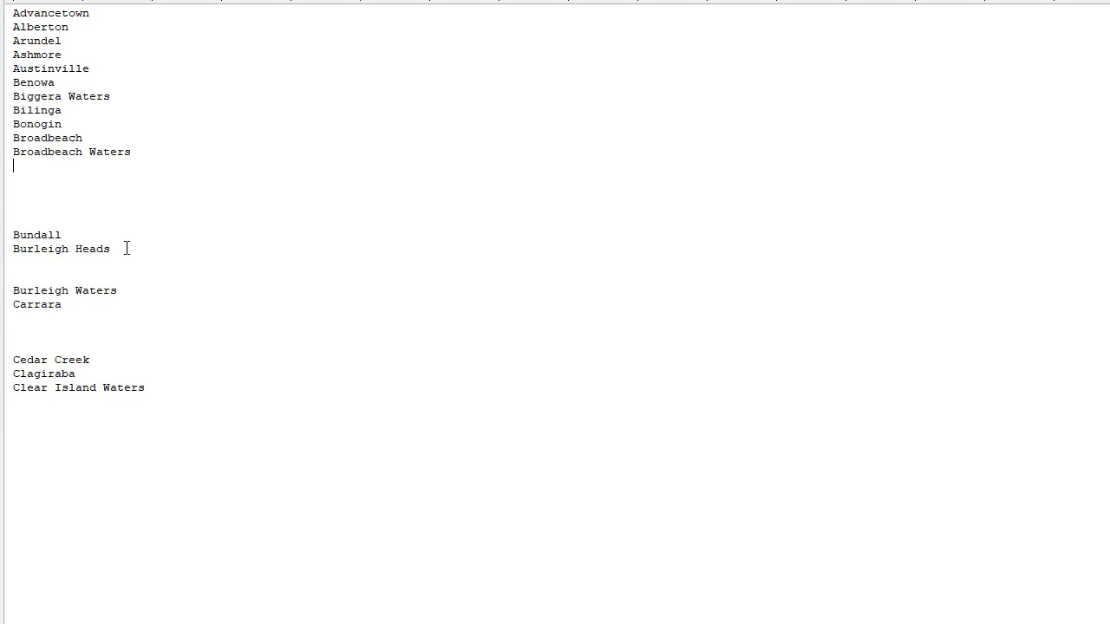
pyautogui.press('Delete')
pyautogui.press('Delete')
pyautogui.press('Delete')
pyautogui.press('Delete')
pyautogui.press('Delete')
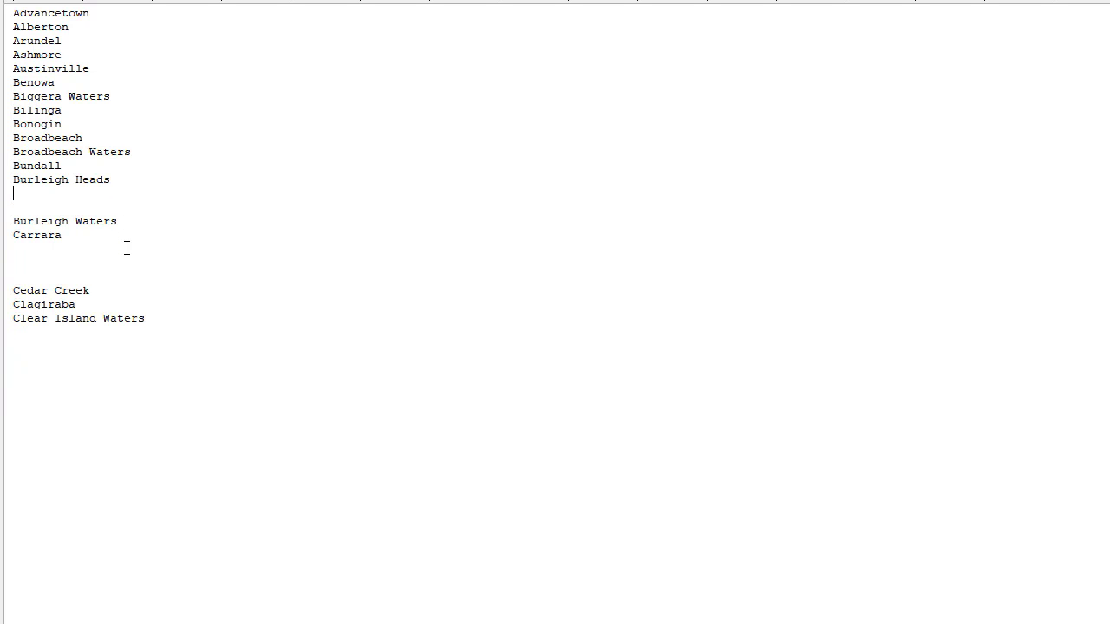
pyautogui.press('Delete')
pyautogui.press('Delete')
pyautogui.press('Down')
pyautogui.press('Delete')
pyautogui.press('Delete')
pyautogui.press('Delete')
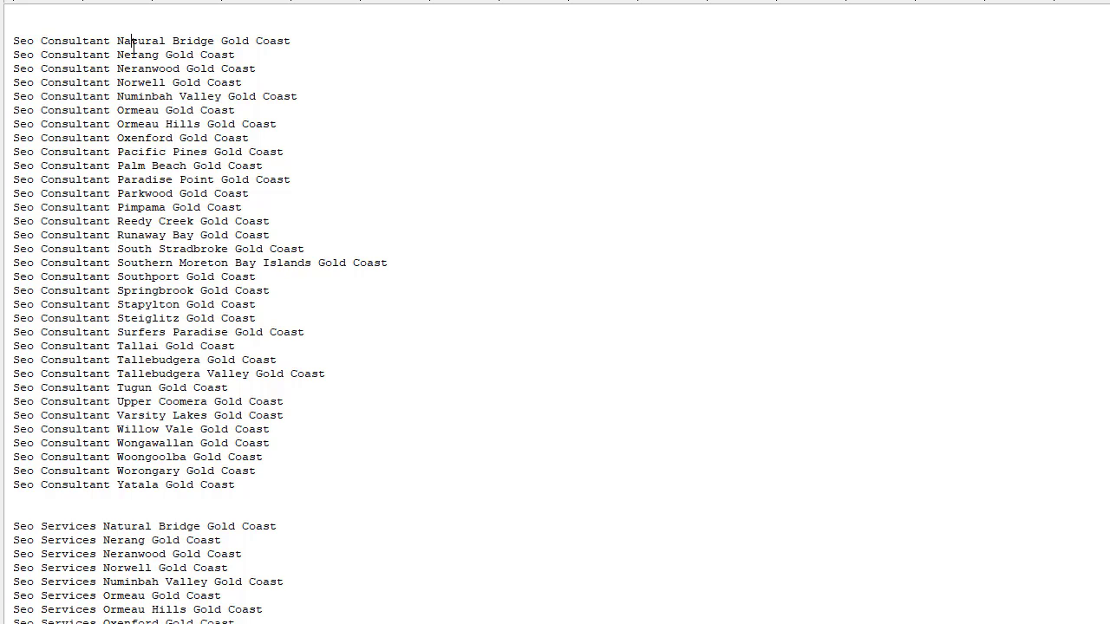
pyautogui.click(22, 42)
pyautogui.press('BackSpace')
pyautogui.press('BackSpace')
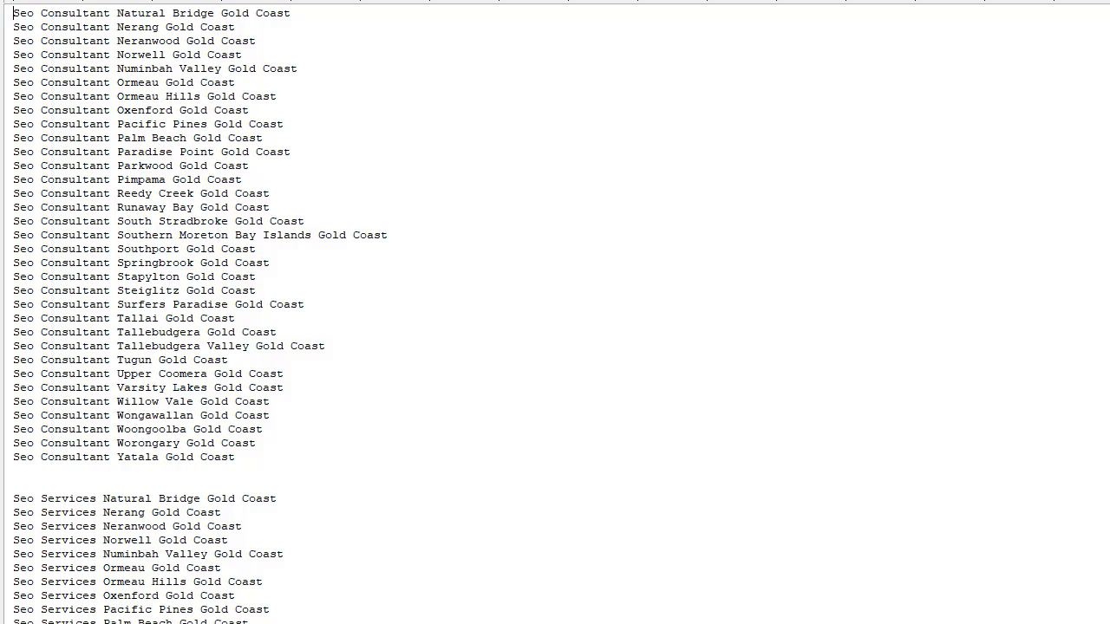
# - Select Natural Bridge and the trailing Gold Coast in the first phrase line
pyautogui.scroll(-17, 195, 317)
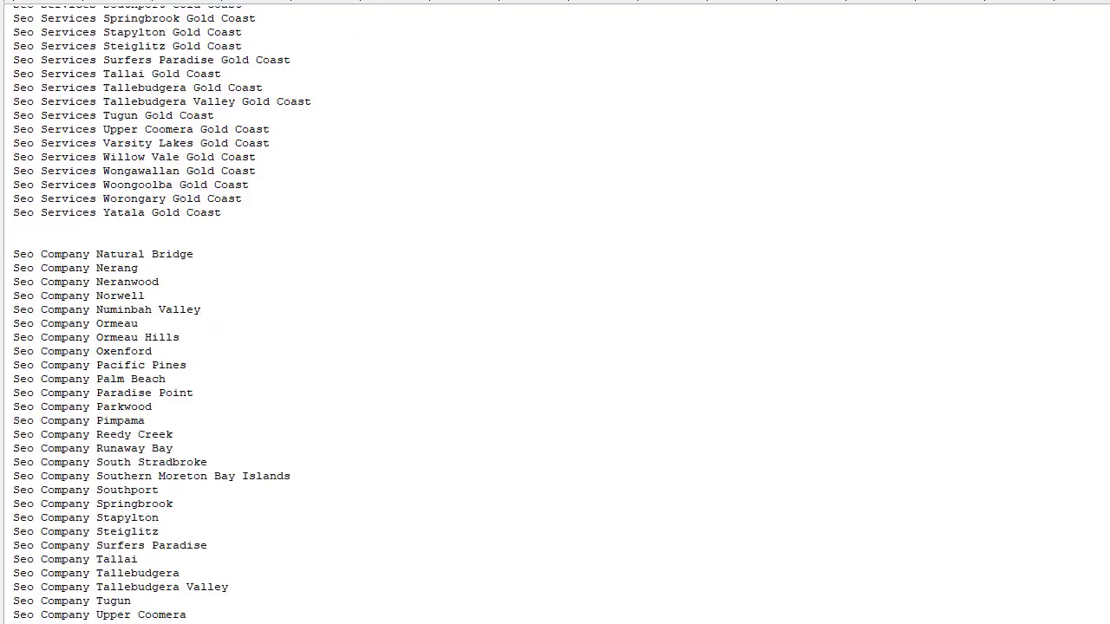
pyautogui.scroll(20, 195, 317)
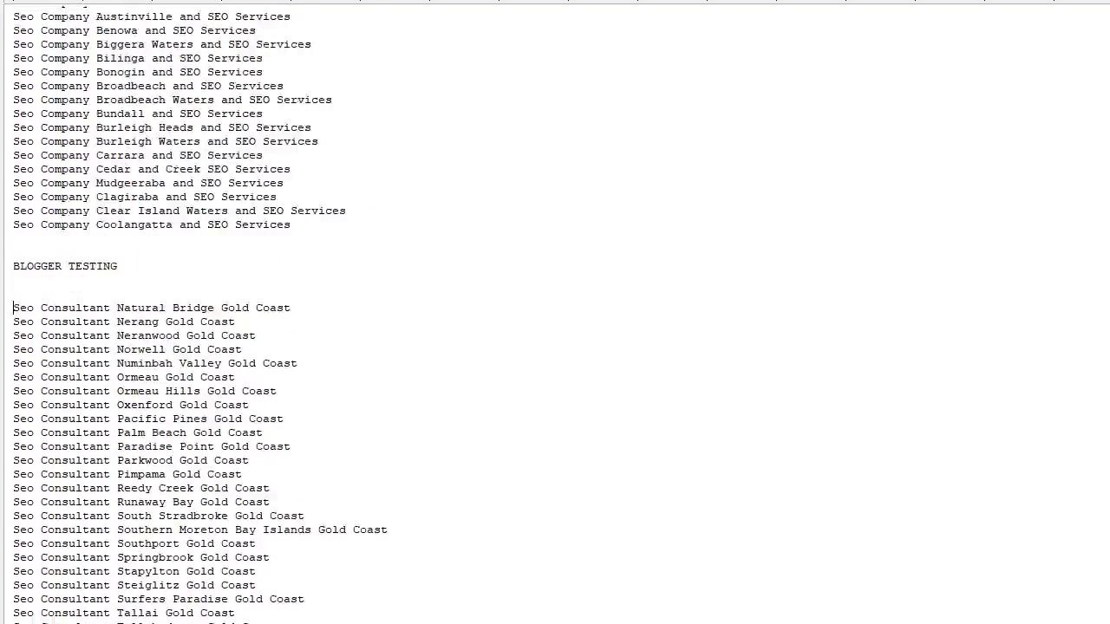
pyautogui.scroll(-8, 194, 317)
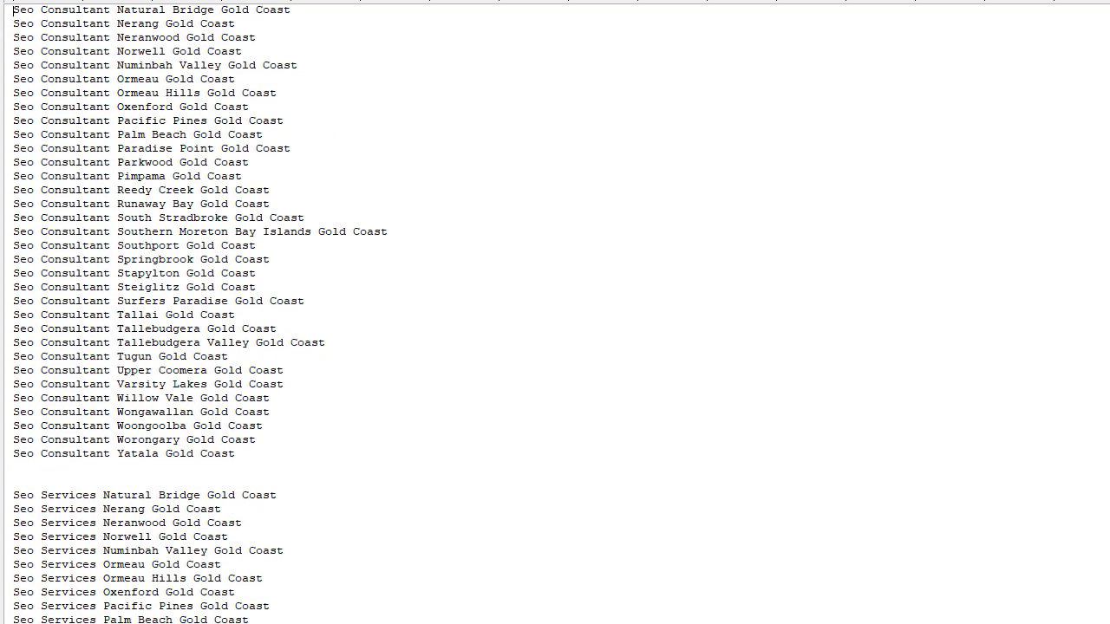
pyautogui.scroll(-1, 194, 318)
pyautogui.scroll(2, 931, 165)
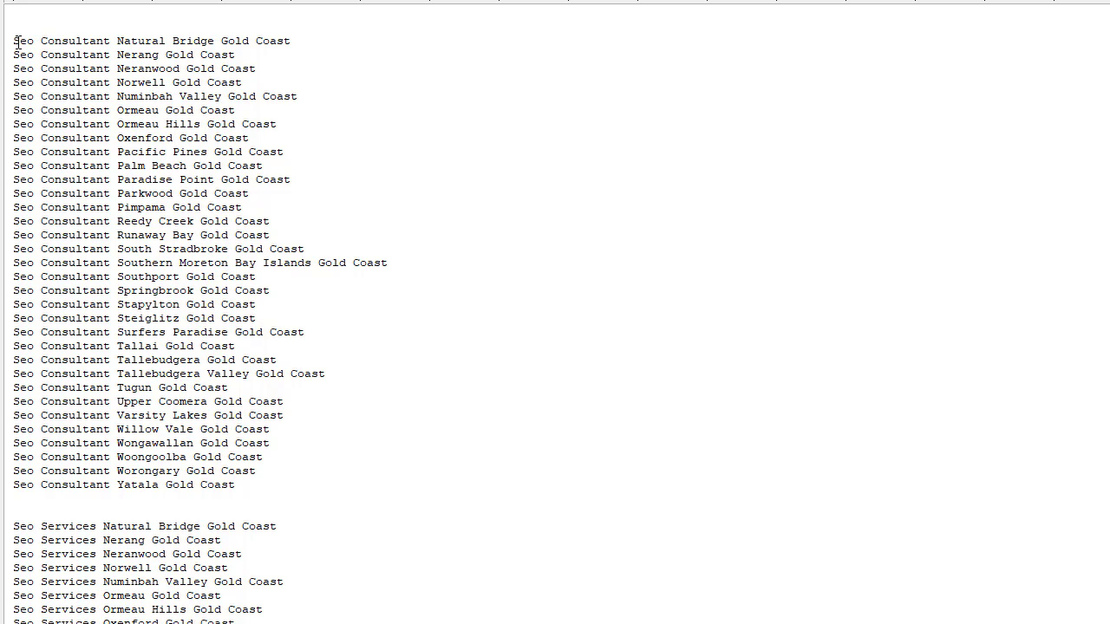
pyautogui.click(117, 41)
pyautogui.scroll(-1, 128, 54)
pyautogui.hotkey('shift', 'Right')
pyautogui.hotkey('shift', 'Right')
pyautogui.hotkey('shift', 'Right')
pyautogui.hotkey('shift', 'Right')
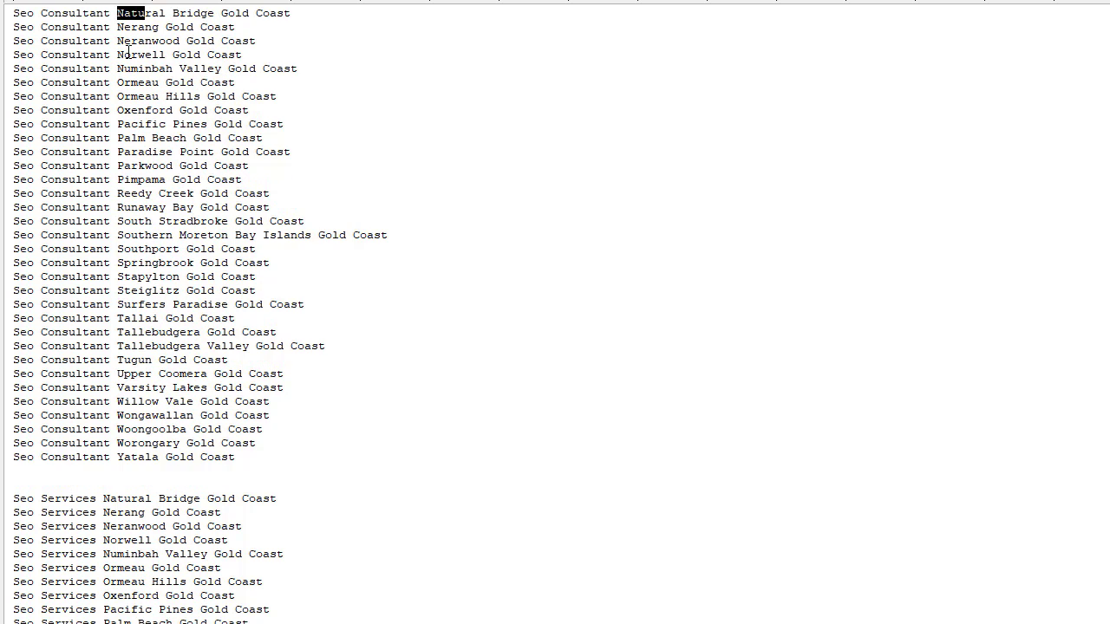
pyautogui.hotkey('shift', 'Right')
pyautogui.hotkey('shift', 'Right')
pyautogui.hotkey('shift', 'Right')
pyautogui.hotkey('shift', 'Right')
pyautogui.hotkey('shift', 'Right')
pyautogui.hotkey('shift', 'Right')
pyautogui.hotkey('shift', 'Right')
pyautogui.hotkey('shift', 'Right')
pyautogui.hotkey('shift', 'Right')
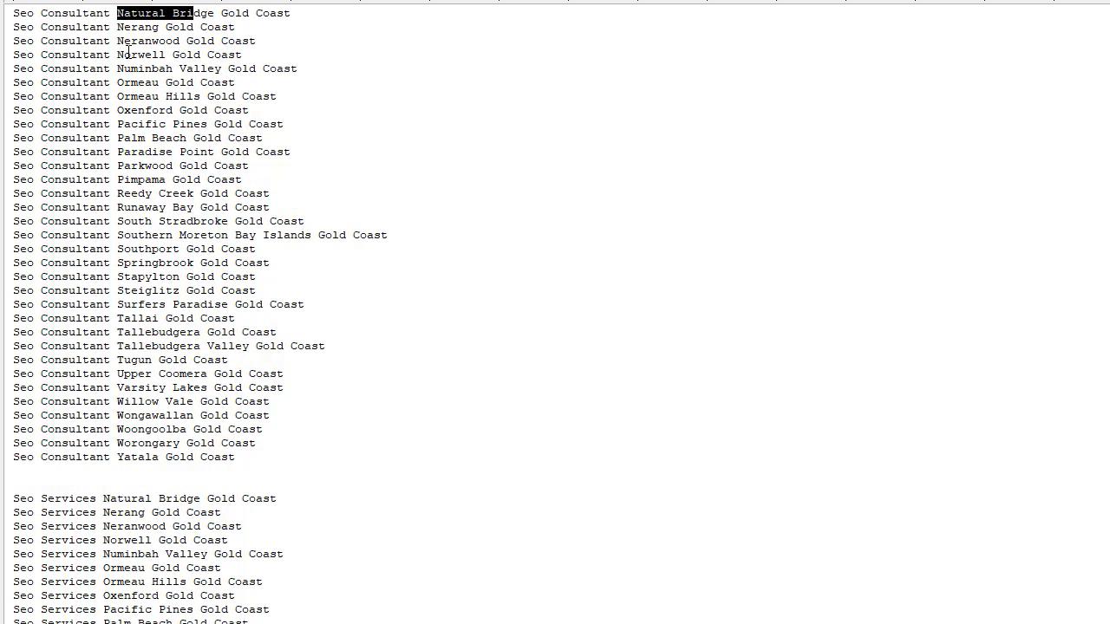
pyautogui.hotkey('shift', 'Right')
pyautogui.press('End')
pyautogui.hotkey('shift', 'Left')
pyautogui.hotkey('shift', 'Left')
pyautogui.hotkey('shift', 'Left')
pyautogui.hotkey('shift', 'Left')
pyautogui.hotkey('shift', 'Left')
pyautogui.hotkey('shift', 'Left')
pyautogui.hotkey('shift', 'Left')
pyautogui.hotkey('shift', 'Left')
pyautogui.hotkey('shift', 'Left')
pyautogui.hotkey('shift', 'Left')
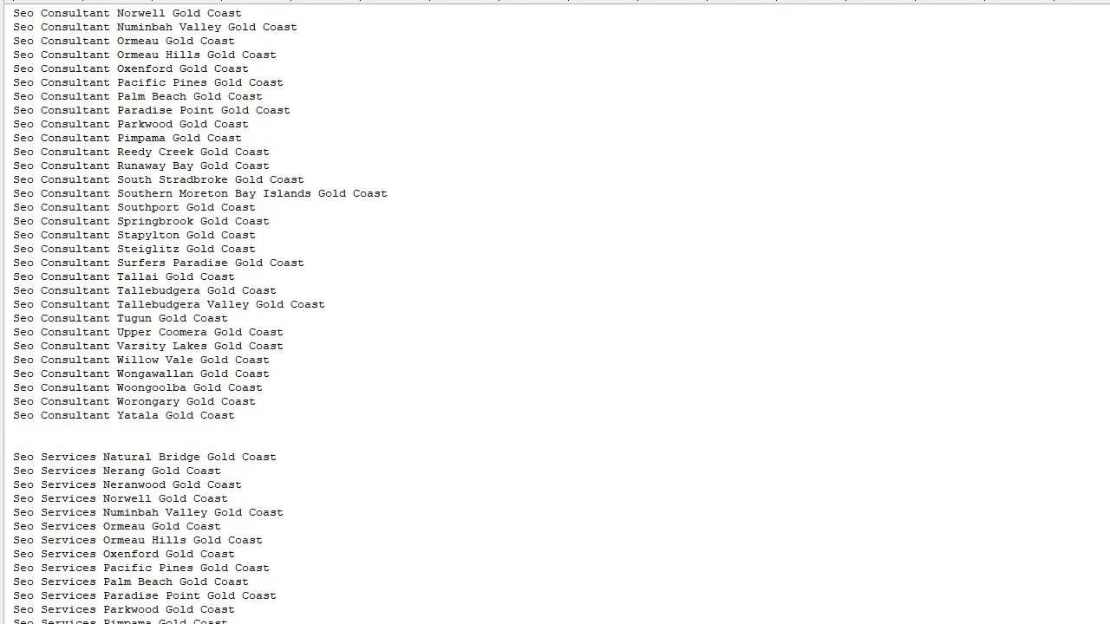
pyautogui.scroll(2, 200, 316)
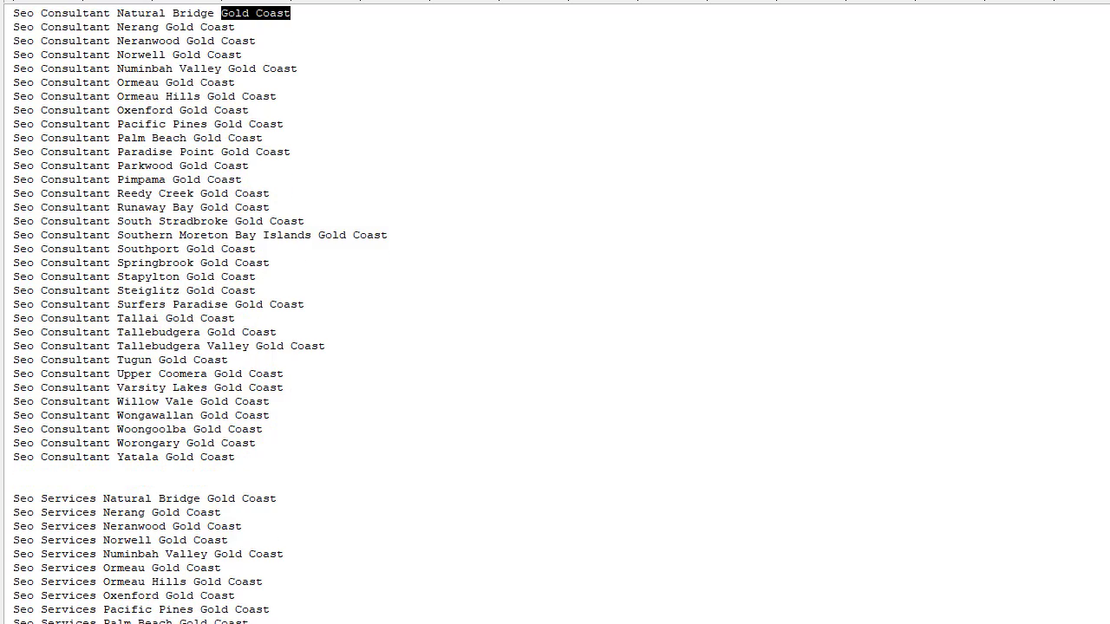
pyautogui.scroll(1, 554, 312)
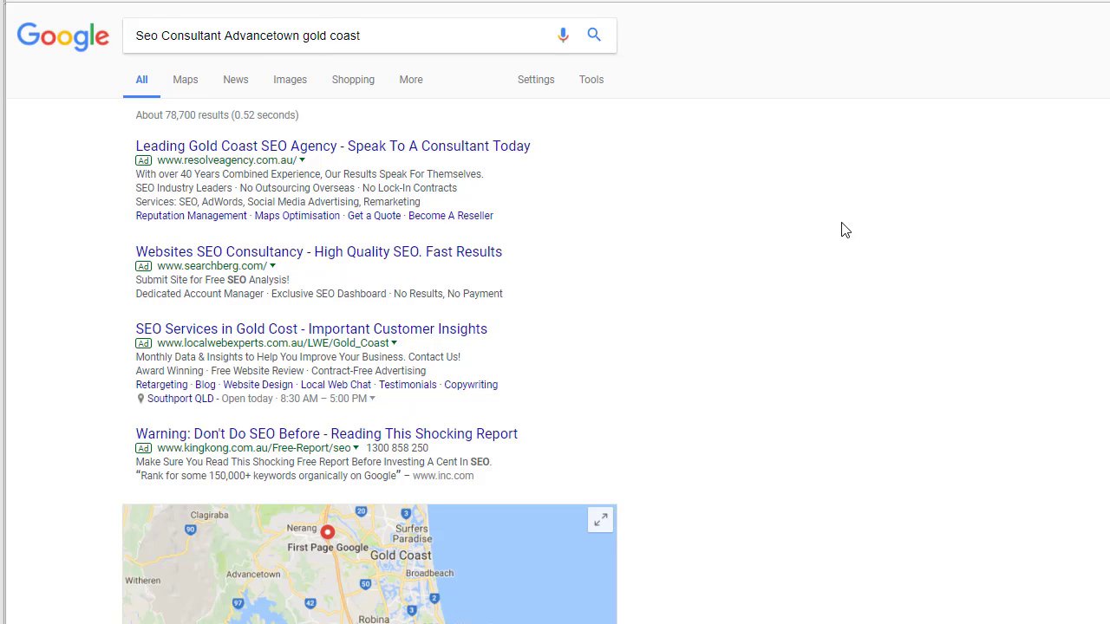
# - Scroll through the Seo Consultant Advancetown gold coast results, highlighting two blogspot result addresses
pyautogui.scroll(-3, 845, 230)
pyautogui.scroll(-2, 845, 230)
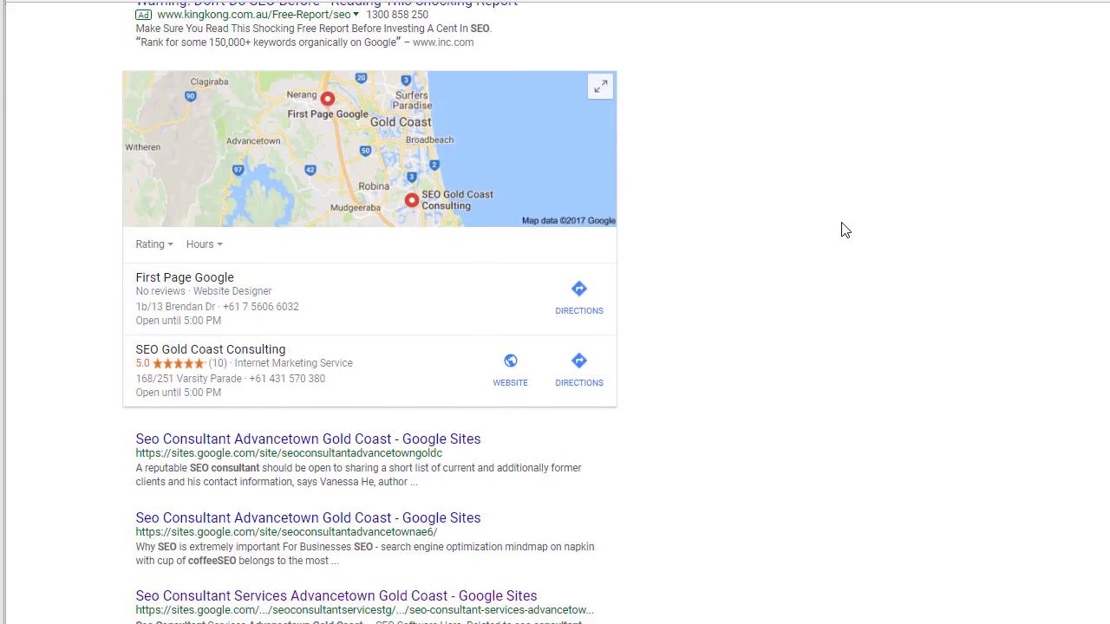
pyautogui.scroll(-1, 845, 230)
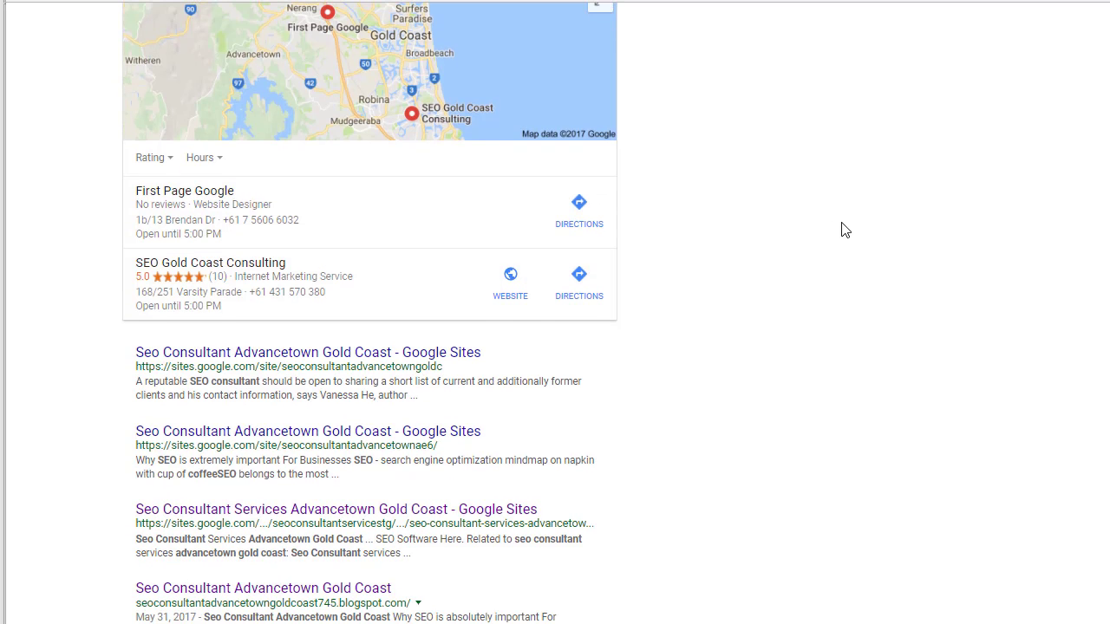
pyautogui.scroll(-2, 845, 229)
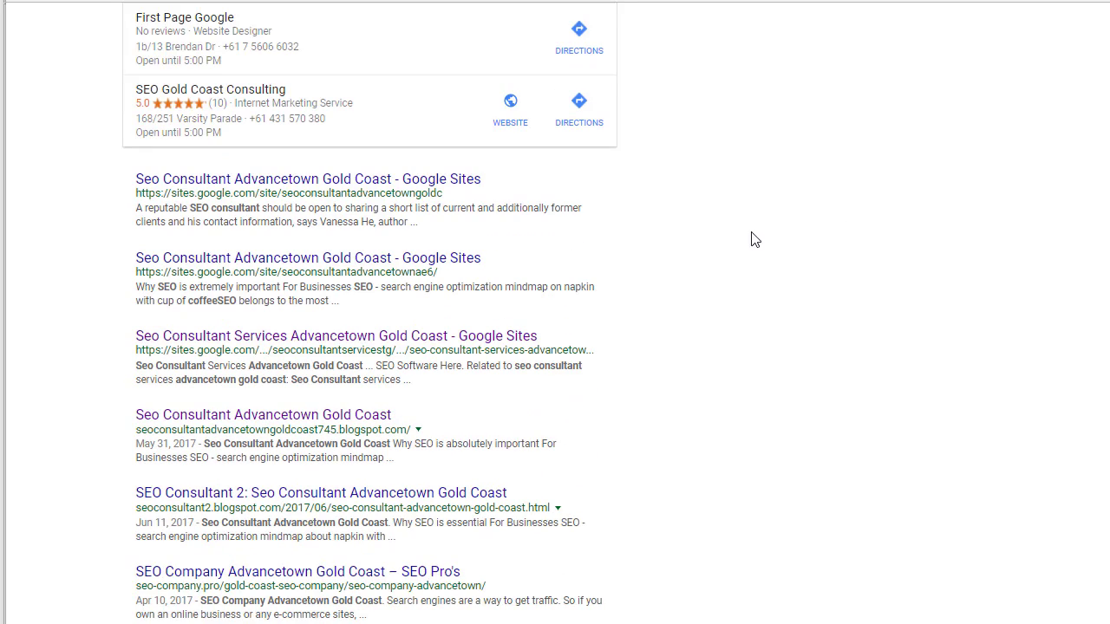
pyautogui.moveTo(240, 429); pyautogui.dragTo(359, 431)
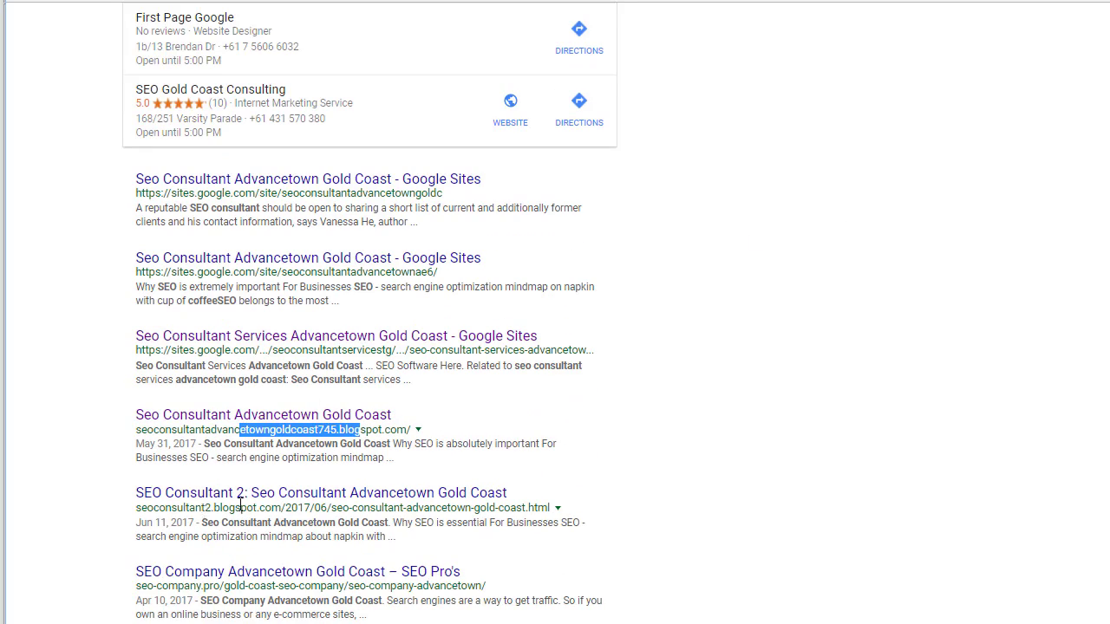
pyautogui.moveTo(253, 507); pyautogui.dragTo(314, 508)
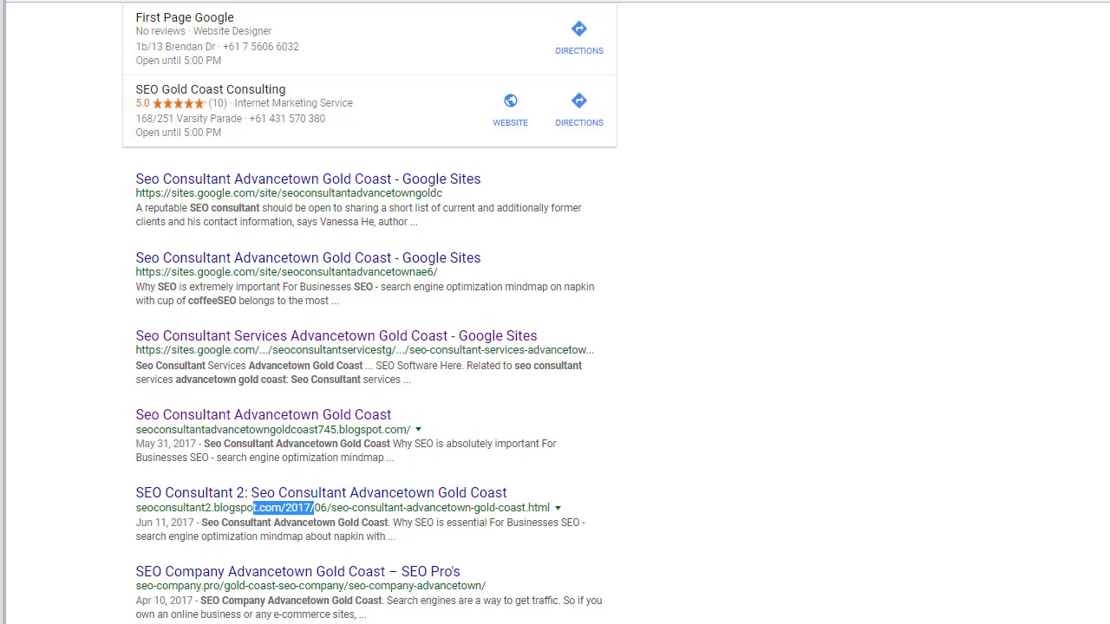
pyautogui.scroll(-3, 369, 312)
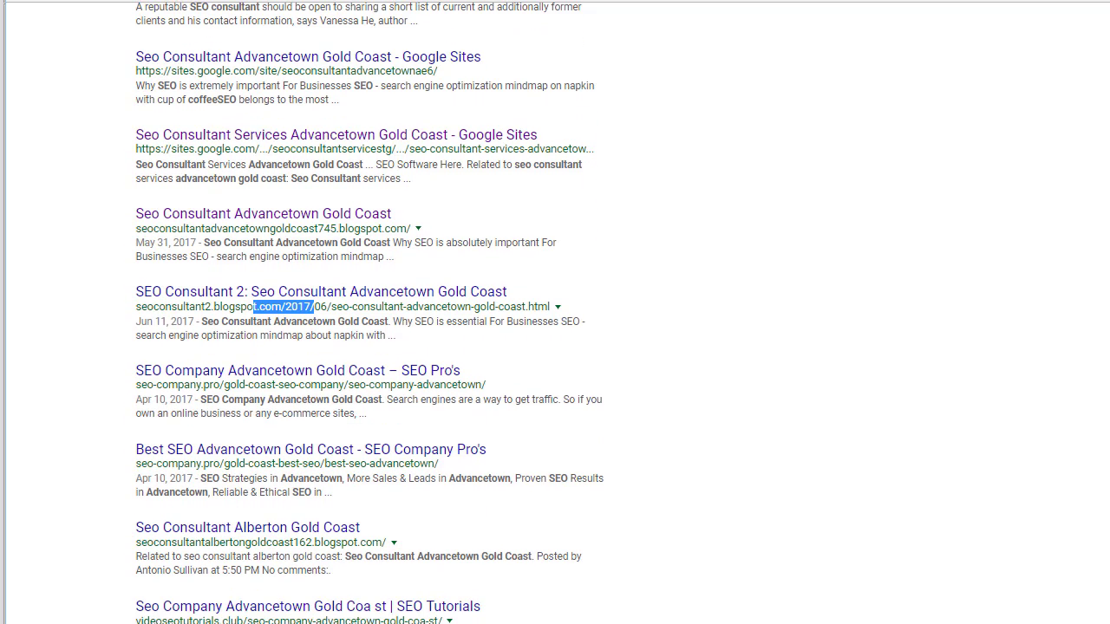
pyautogui.scroll(-1, 369, 312)
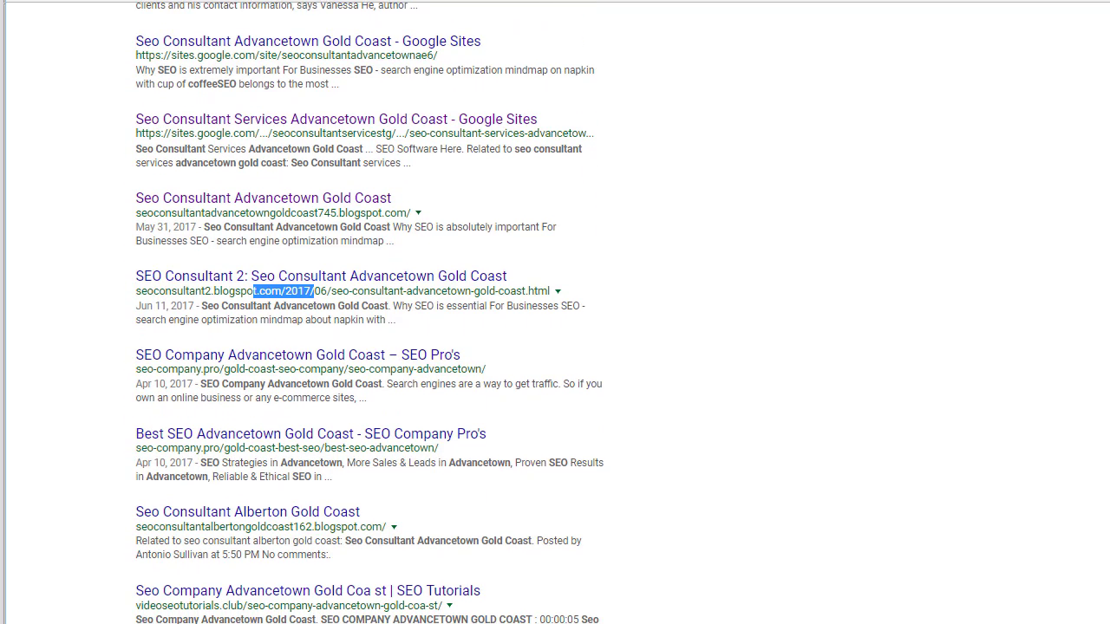
pyautogui.scroll(-1, 370, 317)
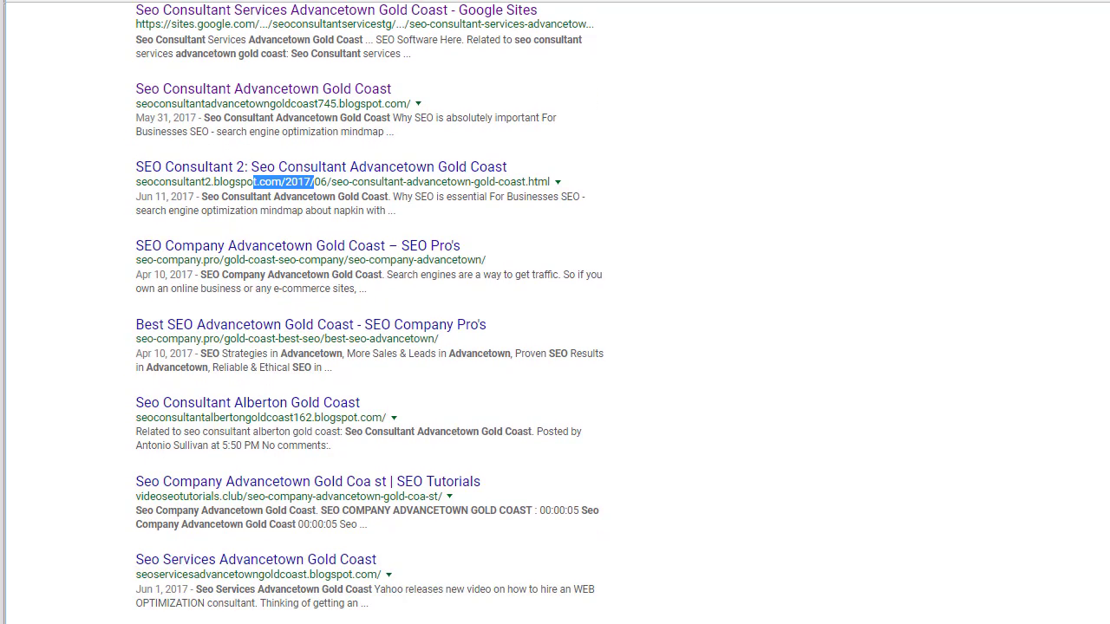
pyautogui.scroll(10, 369, 312)
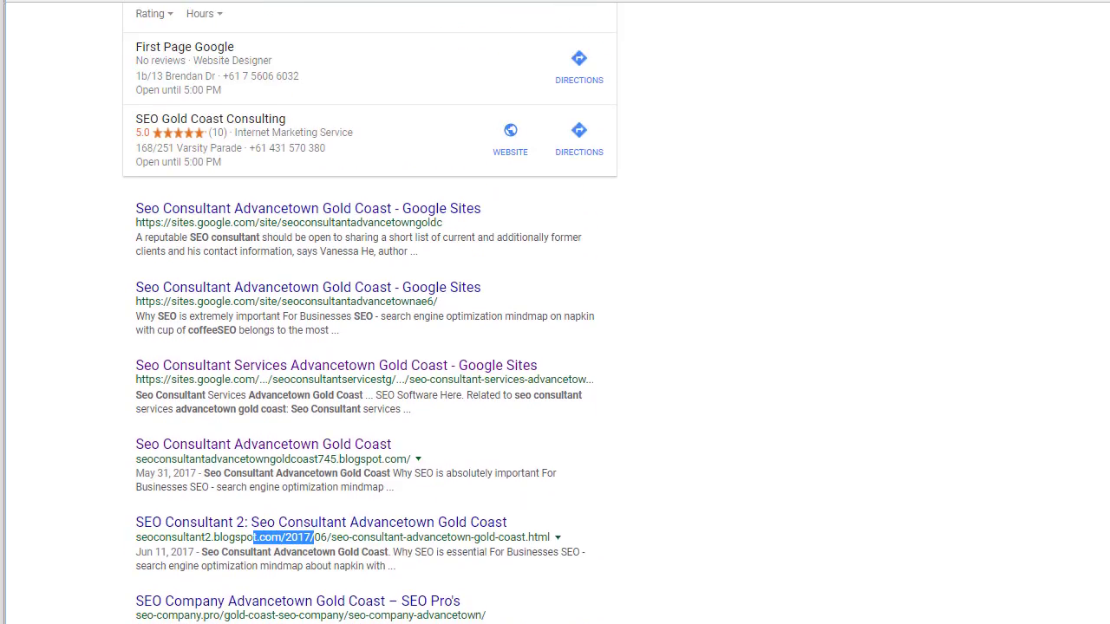
pyautogui.scroll(-1, 369, 312)
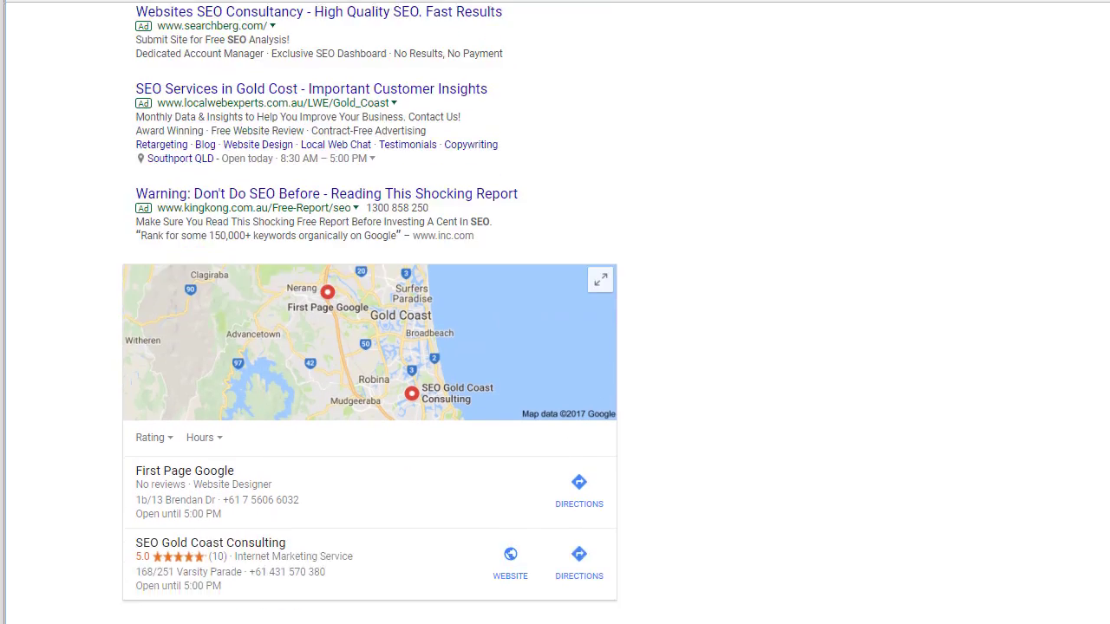
pyautogui.scroll(3, 369, 312)
# - Remove 'gold coast' from the query and rerun the search for Seo Consultant Advancetown
pyautogui.moveTo(298, 35); pyautogui.dragTo(435, 40)
pyautogui.press('BackSpace')
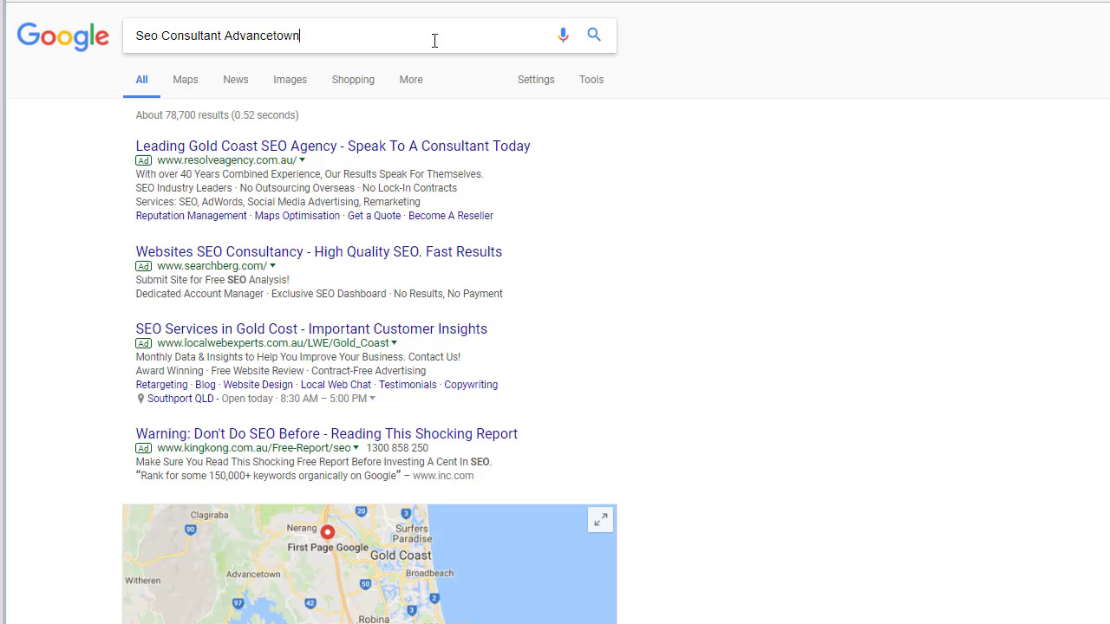
pyautogui.press('Return')
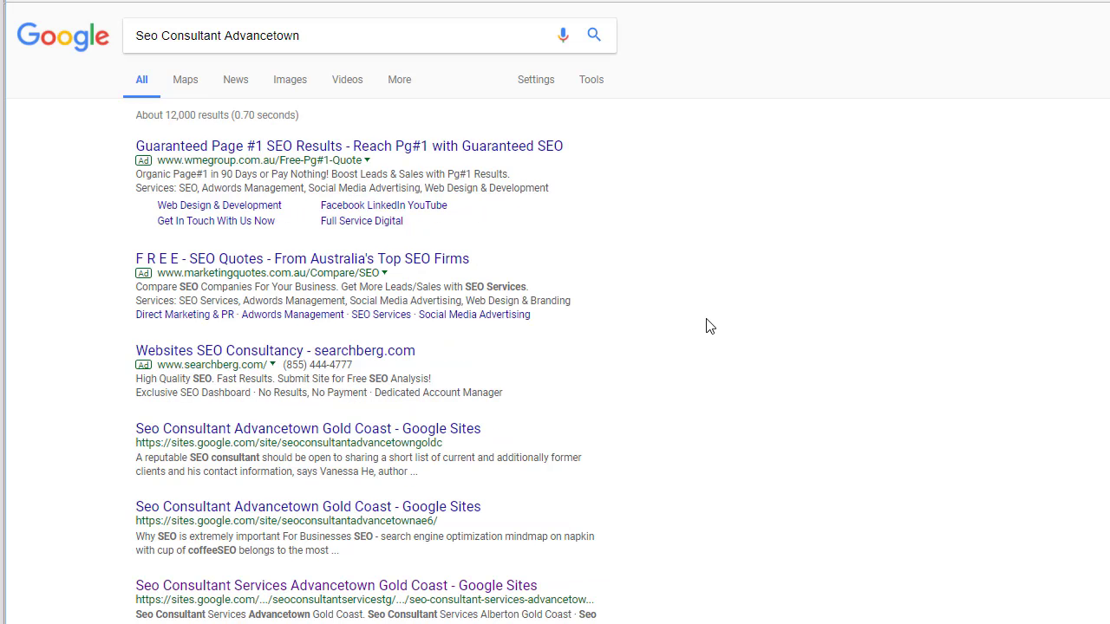
# - Review the roughly 12,000 results, highlighting the blogspot and Alberton result addresses
pyautogui.scroll(-1, 377, 373)
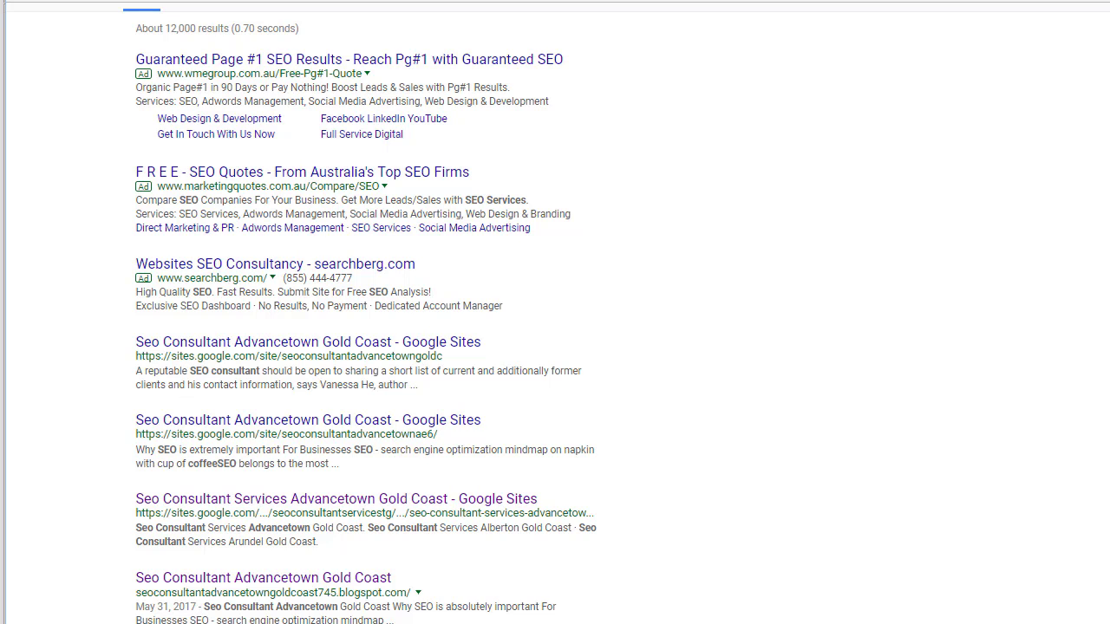
pyautogui.scroll(-5, 208, 607)
pyautogui.moveTo(302, 316); pyautogui.dragTo(201, 330)
pyautogui.moveTo(205, 396); pyautogui.dragTo(285, 396)
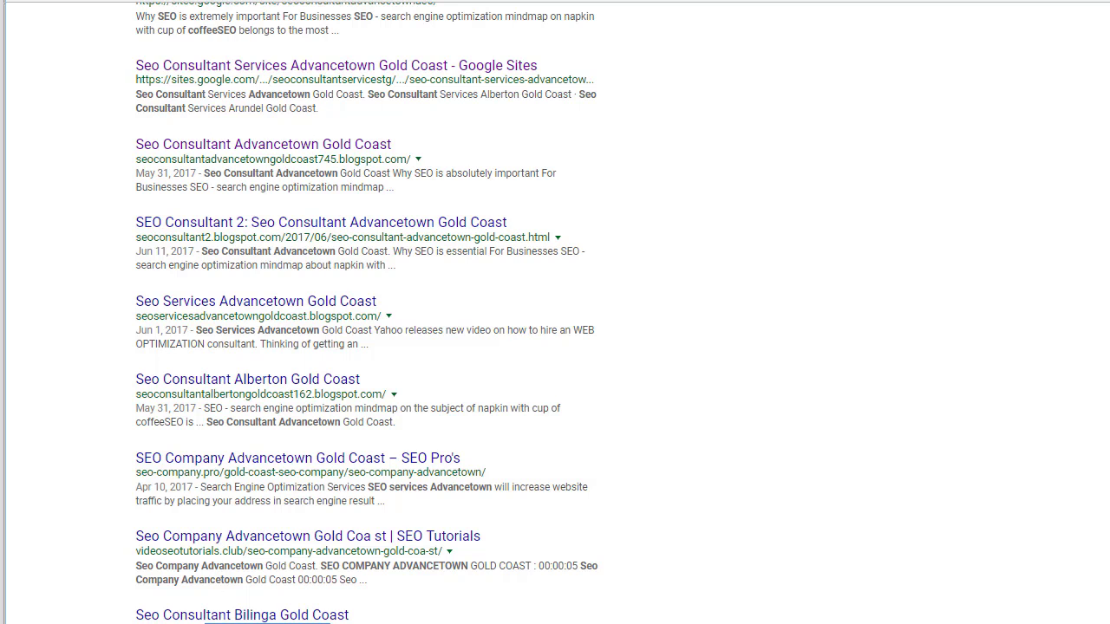
pyautogui.scroll(6, 708, 532)
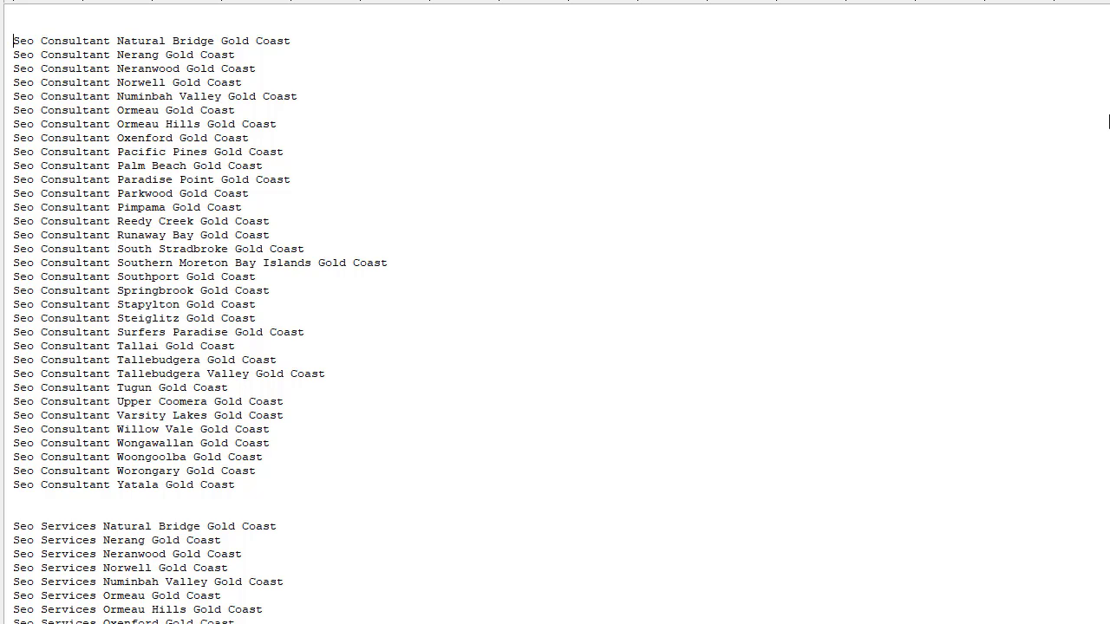
# - Switch from Notepad to the Keyword Planner in Chrome
pyautogui.hotkey('alt', 'Tab')
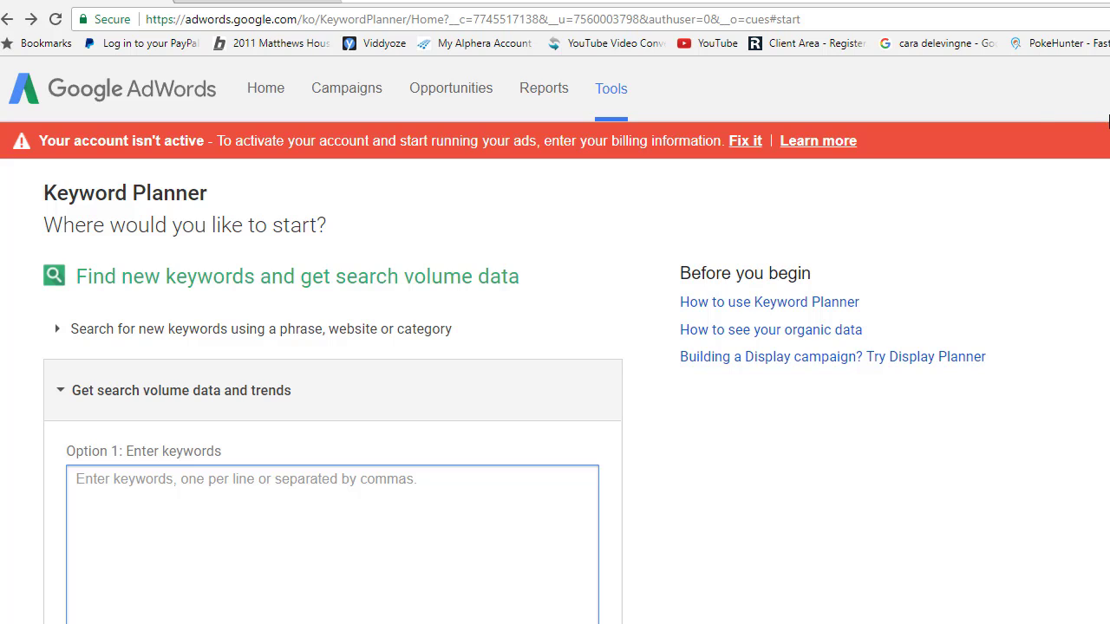
# - Paste the keyword phrases into Keyword Planner's Enter keywords box
pyautogui.hotkey('ctrl', 'v')
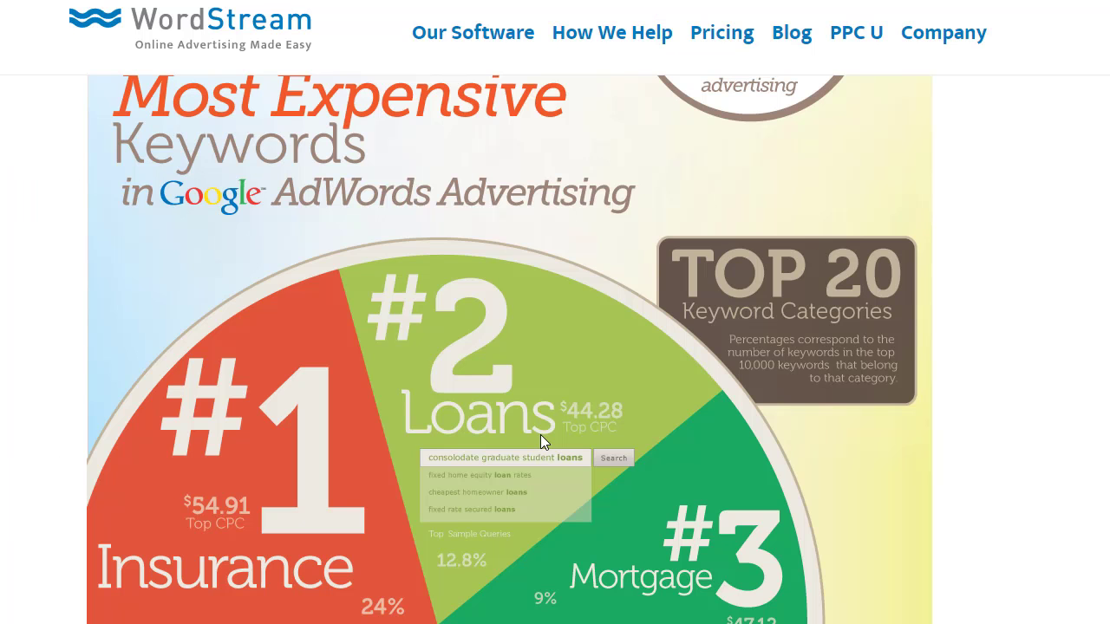
pyautogui.scroll(-1, 540, 434)
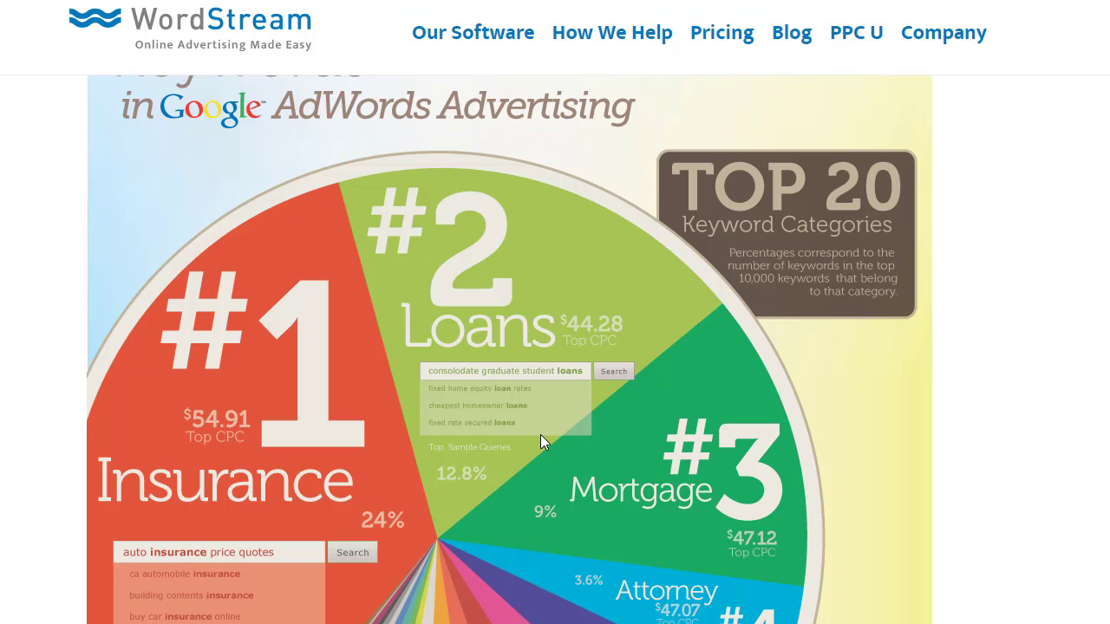
pyautogui.scroll(-1, 540, 442)
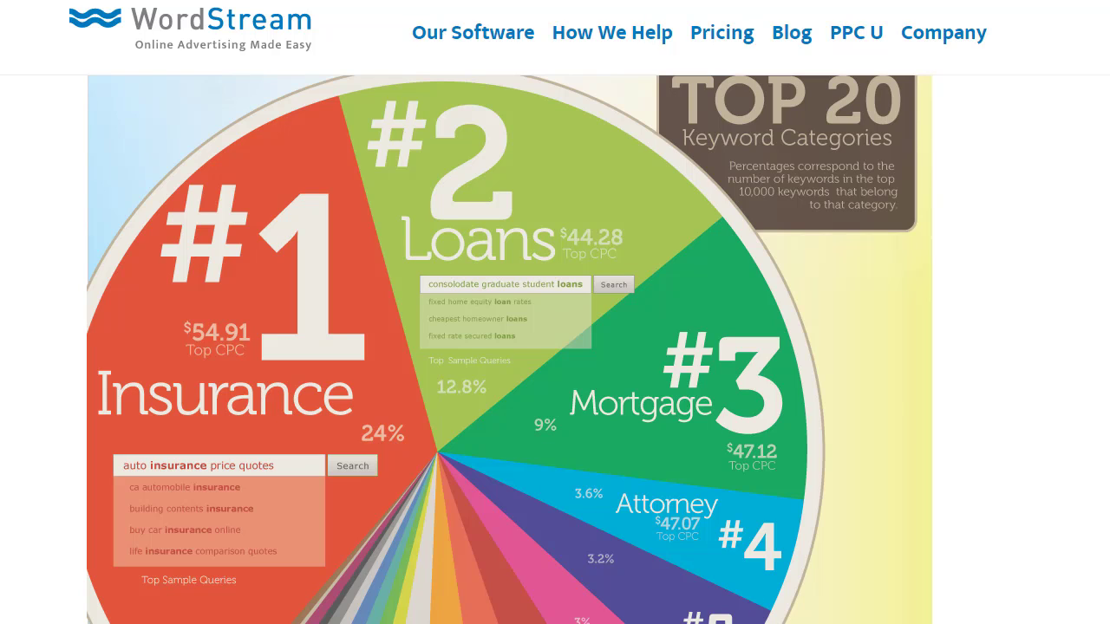
pyautogui.scroll(-3, 501, 349)
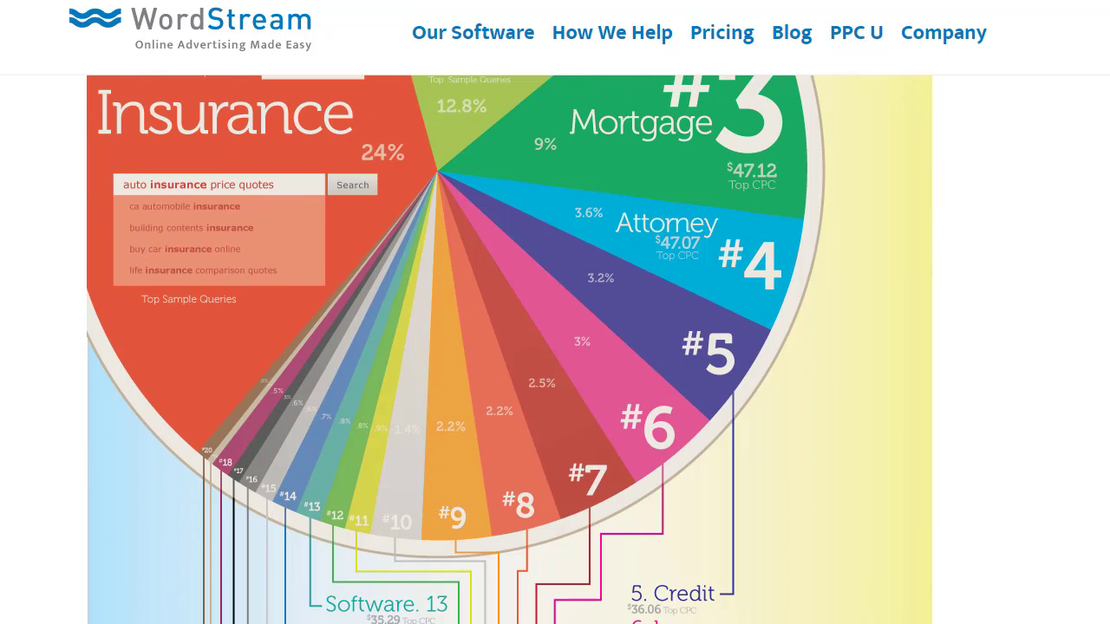
pyautogui.scroll(4, 509, 350)
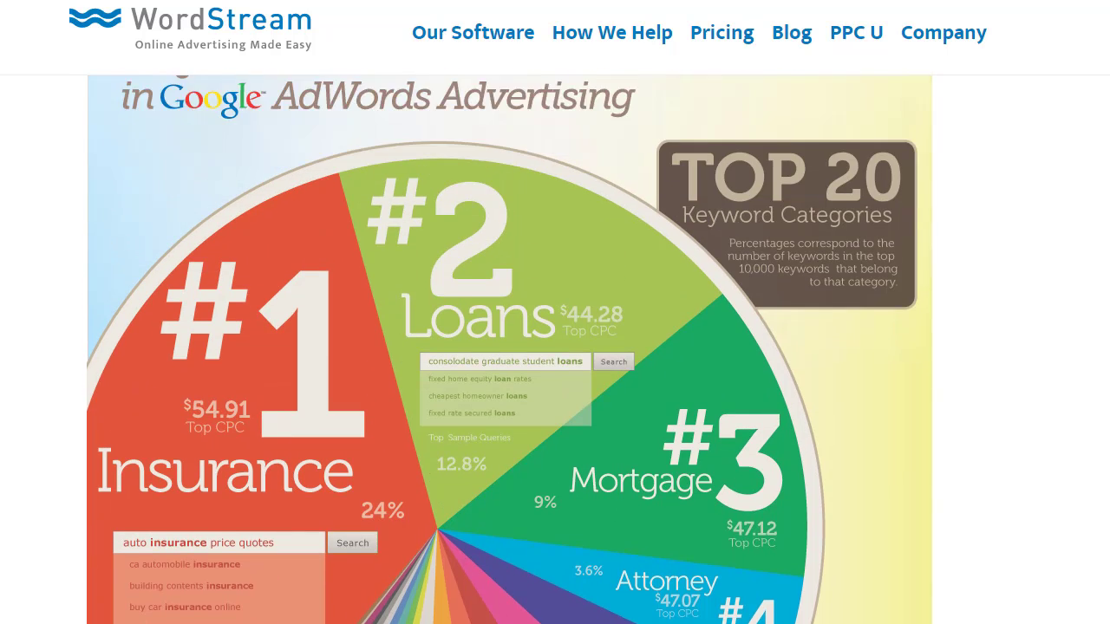
pyautogui.scroll(-1, 509, 350)
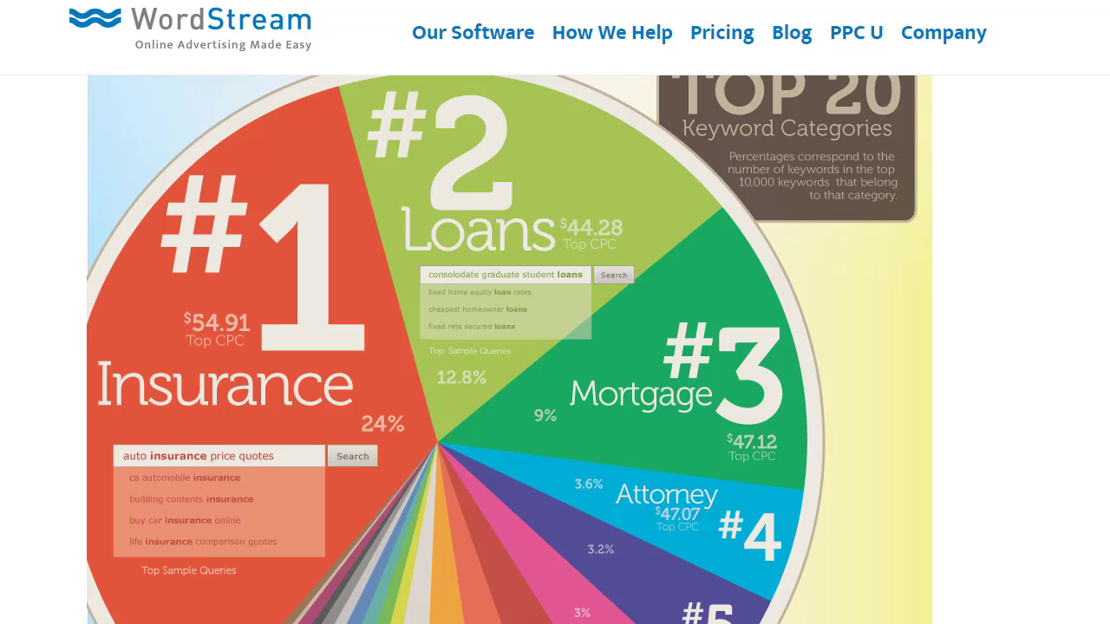
pyautogui.scroll(-1, 508, 350)
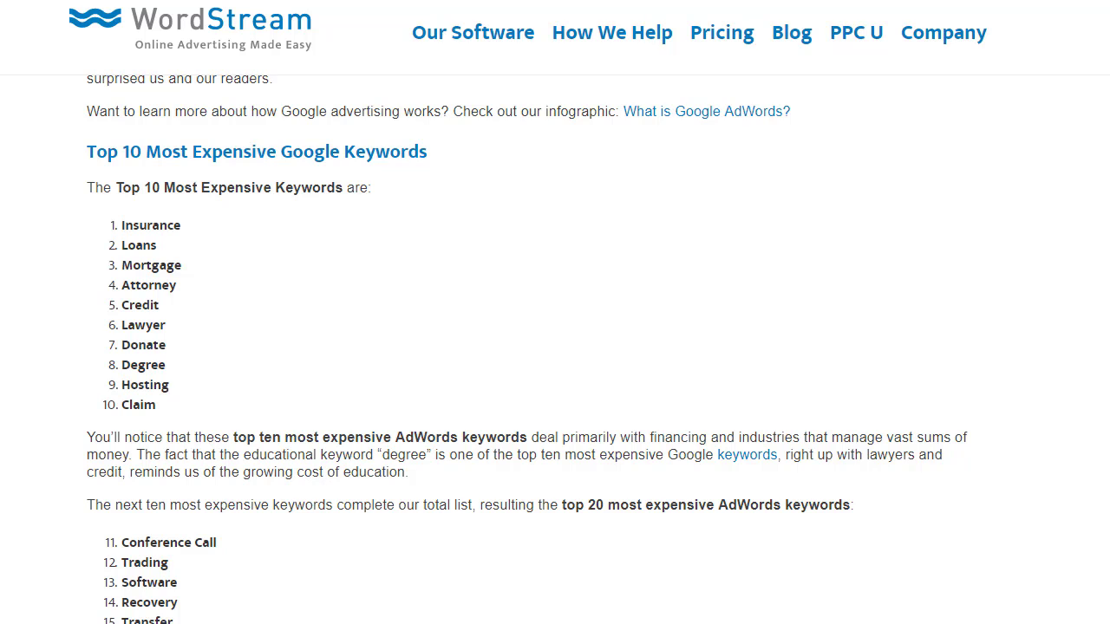
pyautogui.scroll(-1, 527, 349)
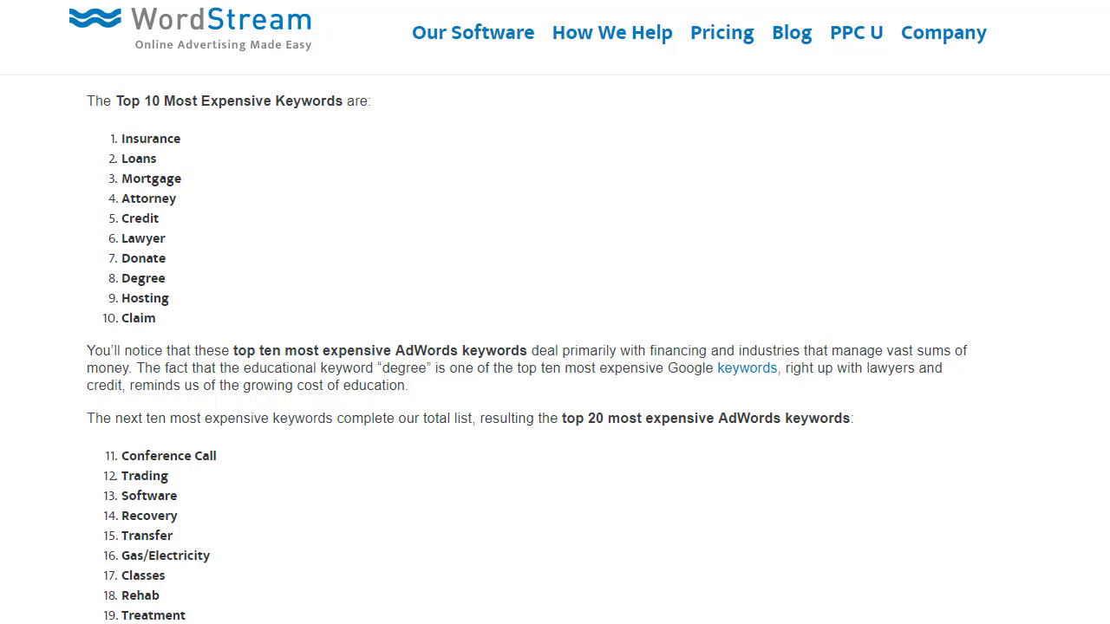
pyautogui.scroll(-1, 531, 349)
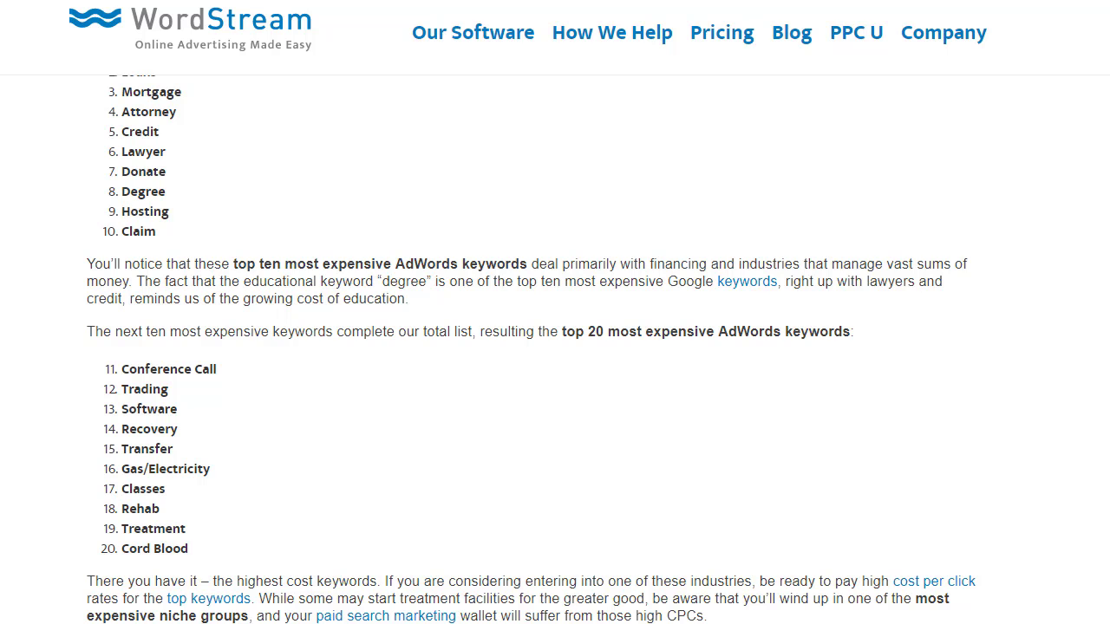
pyautogui.scroll(-1, 555, 347)
pyautogui.scroll(5, 555, 346)
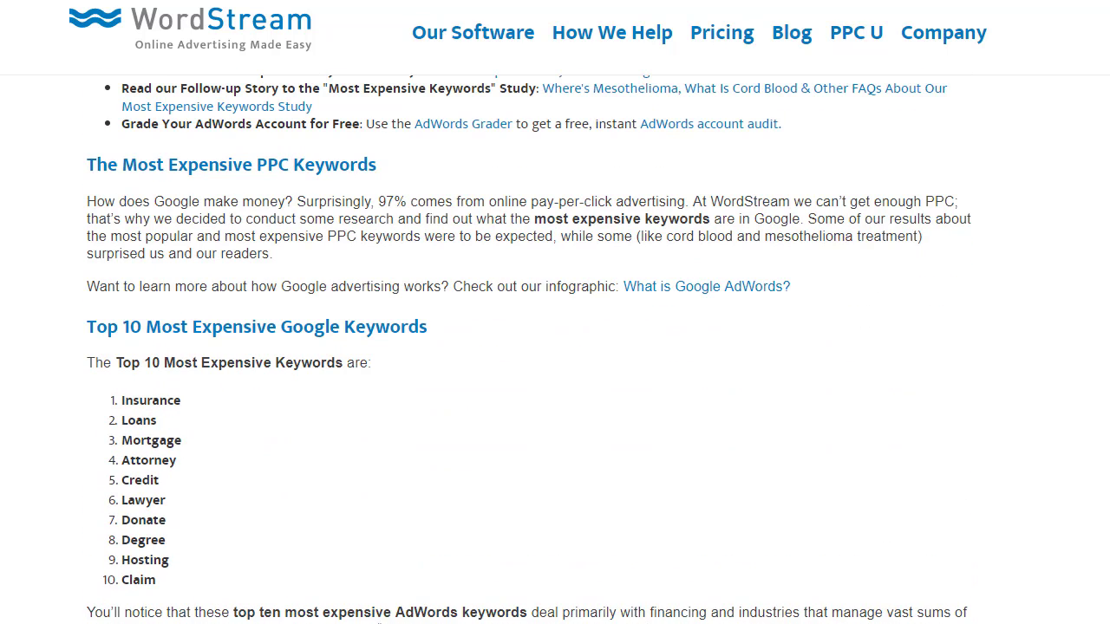
pyautogui.scroll(-2, 555, 347)
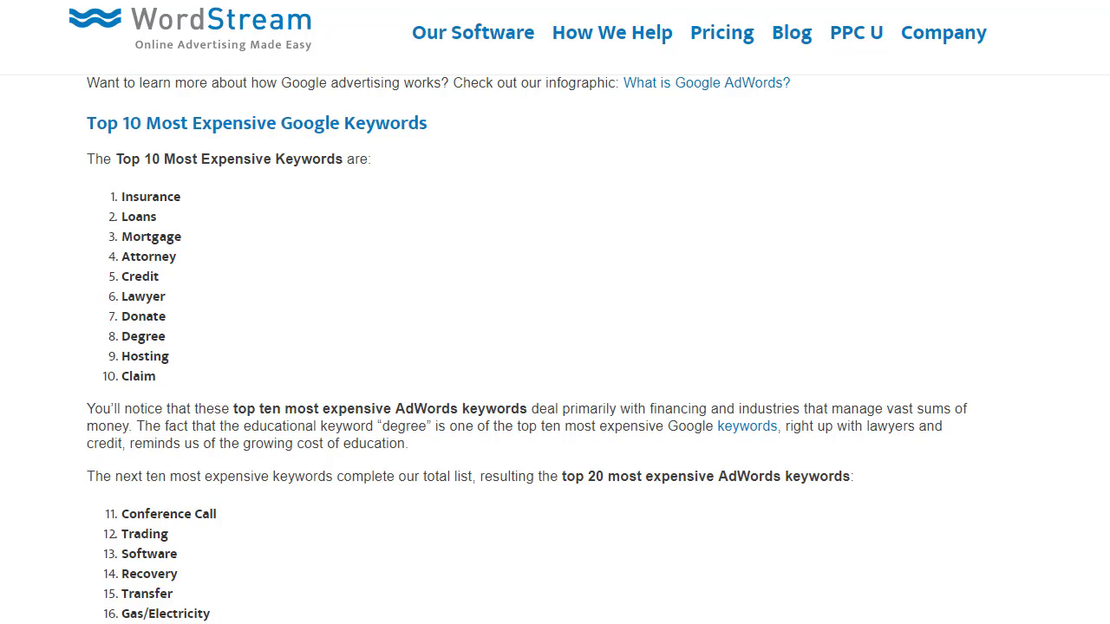
pyautogui.scroll(-1, 555, 347)
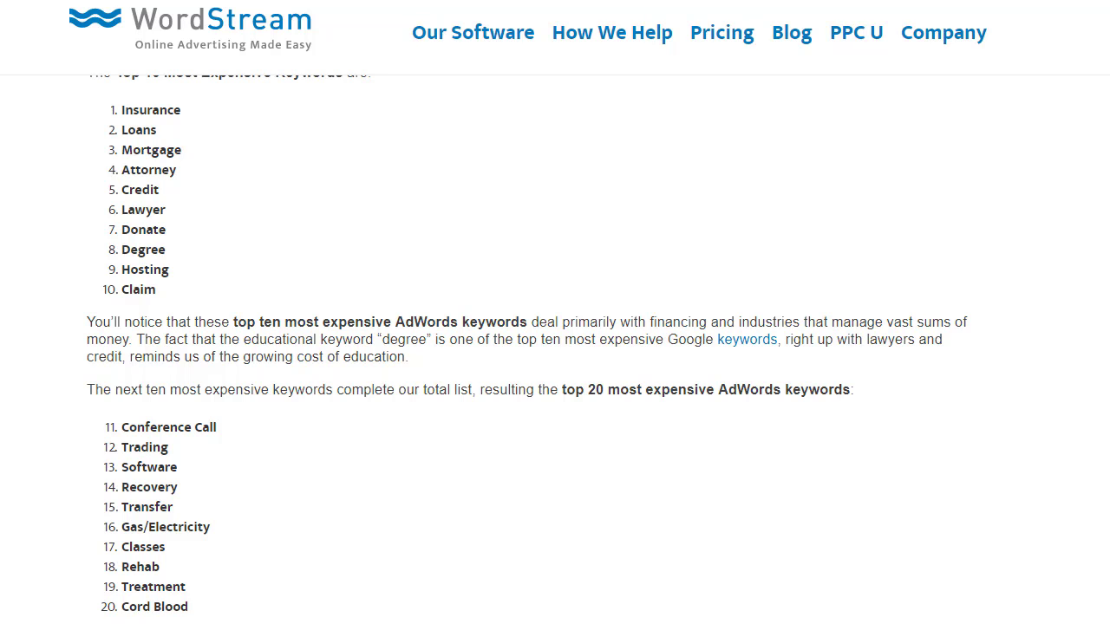
pyautogui.scroll(-1, 555, 346)
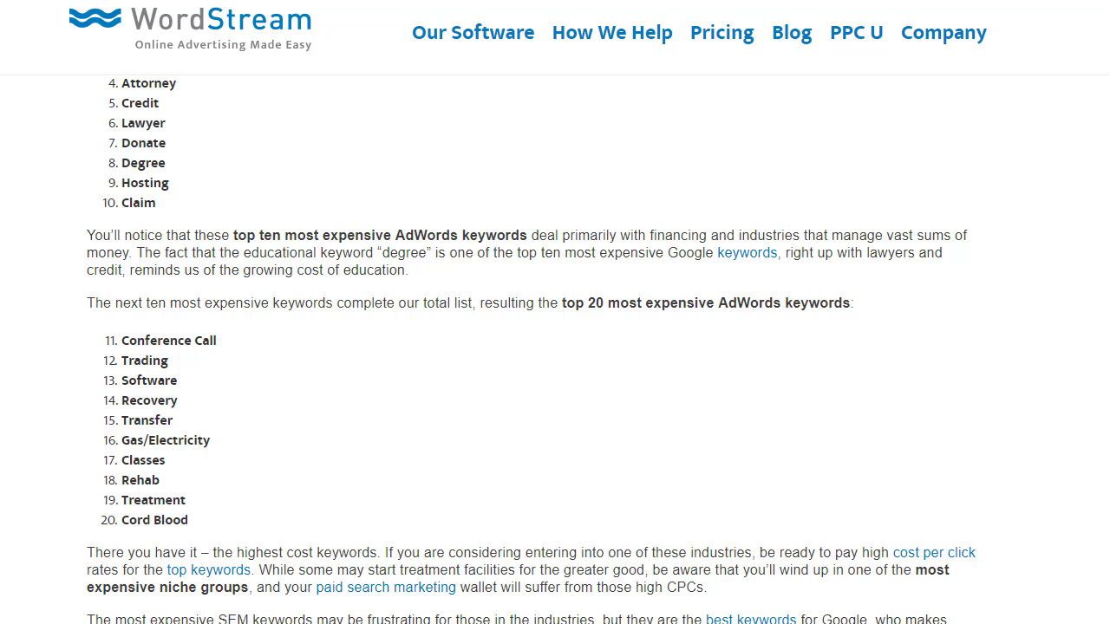
pyautogui.scroll(-1, 555, 347)
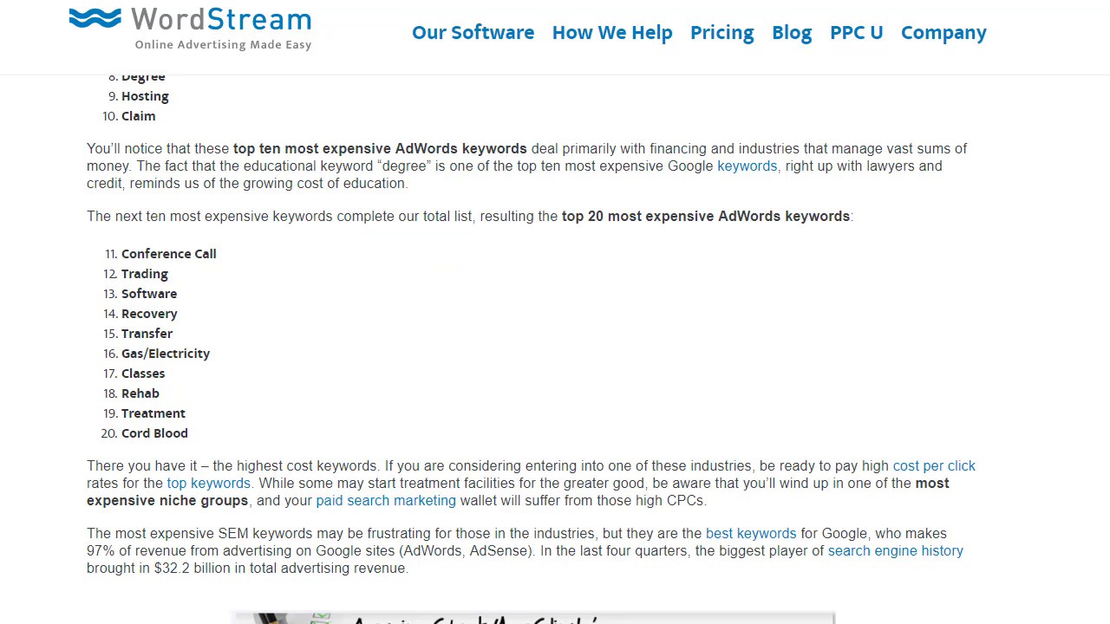
pyautogui.scroll(-1, 554, 347)
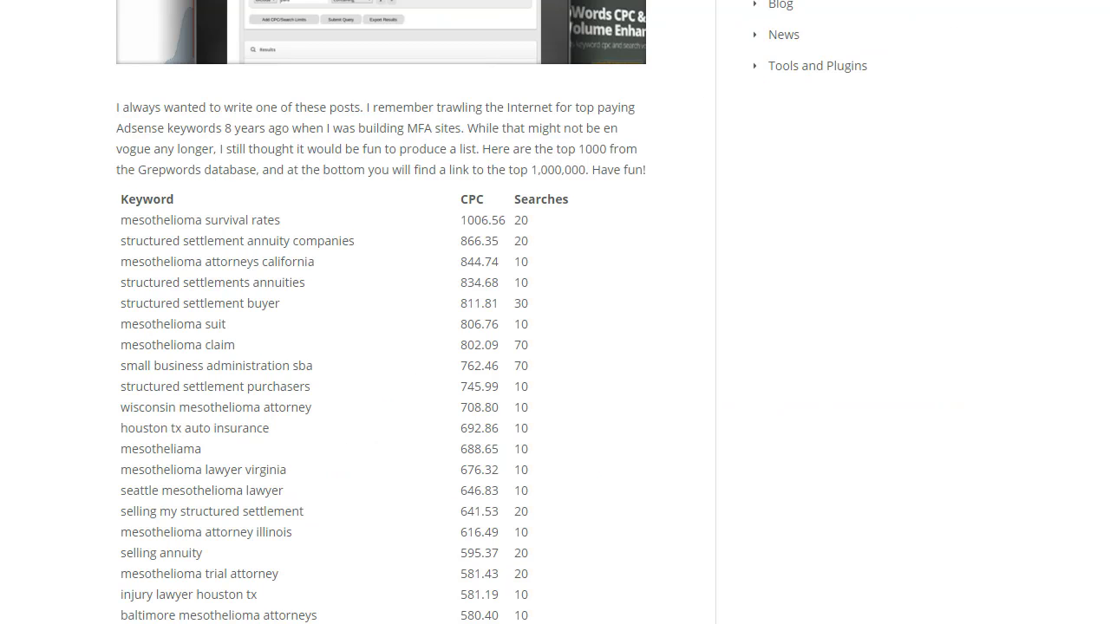
# - Scroll the Grepwords high-CPC table down to legal keywords like mesothelioma lawsuit and auto accident attorney Torrance
pyautogui.scroll(-1, 555, 312)
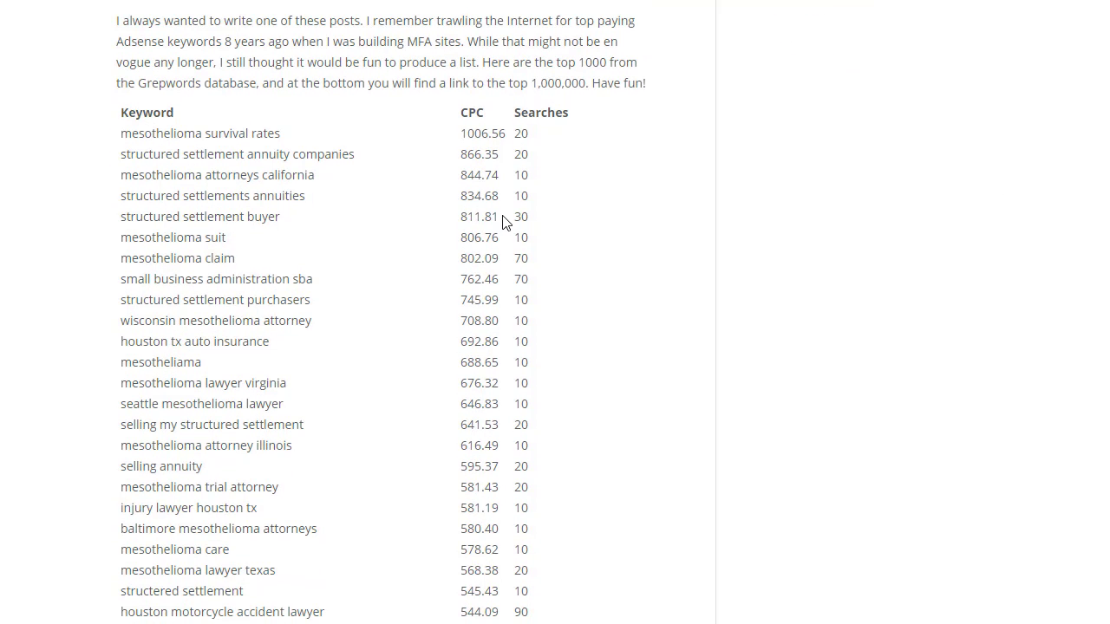
pyautogui.scroll(1, 505, 222)
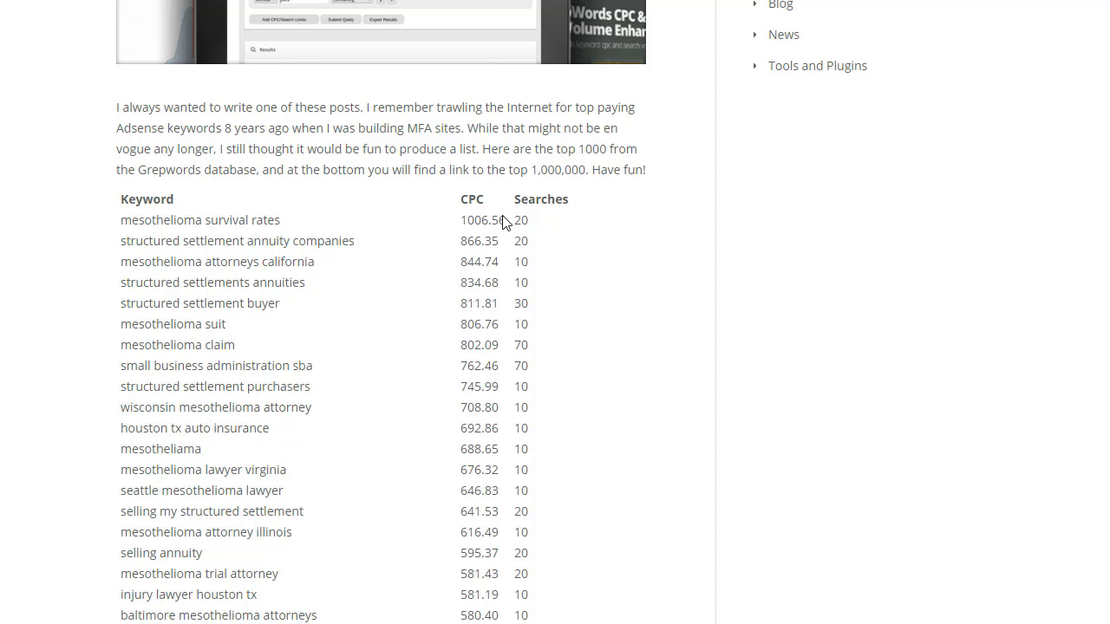
pyautogui.scroll(-2, 505, 223)
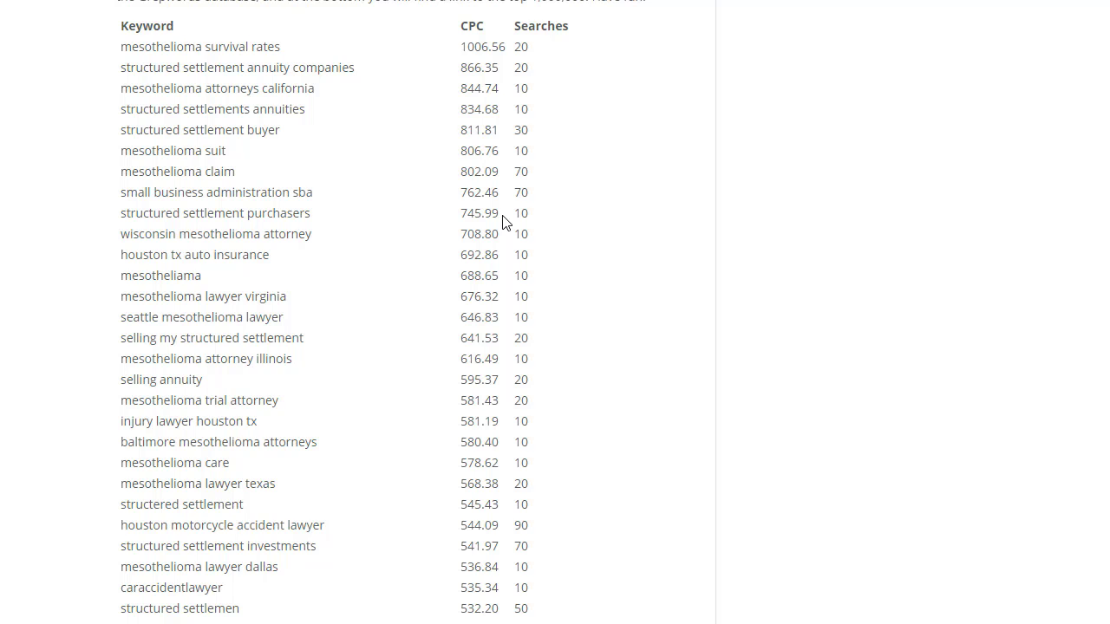
pyautogui.scroll(-2, 502, 222)
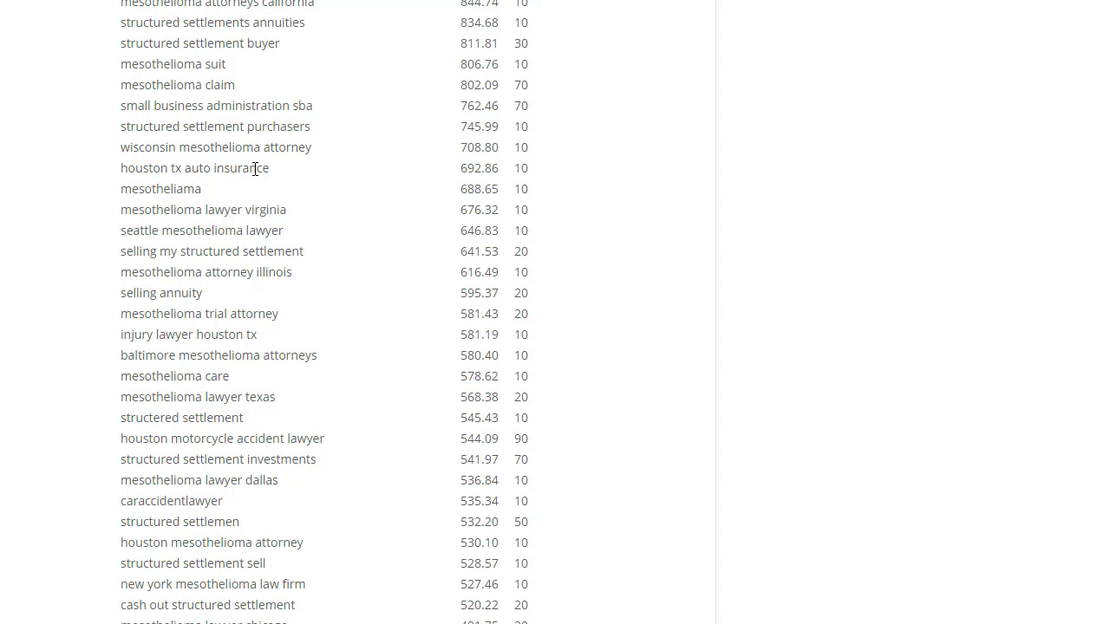
pyautogui.scroll(-1, 255, 168)
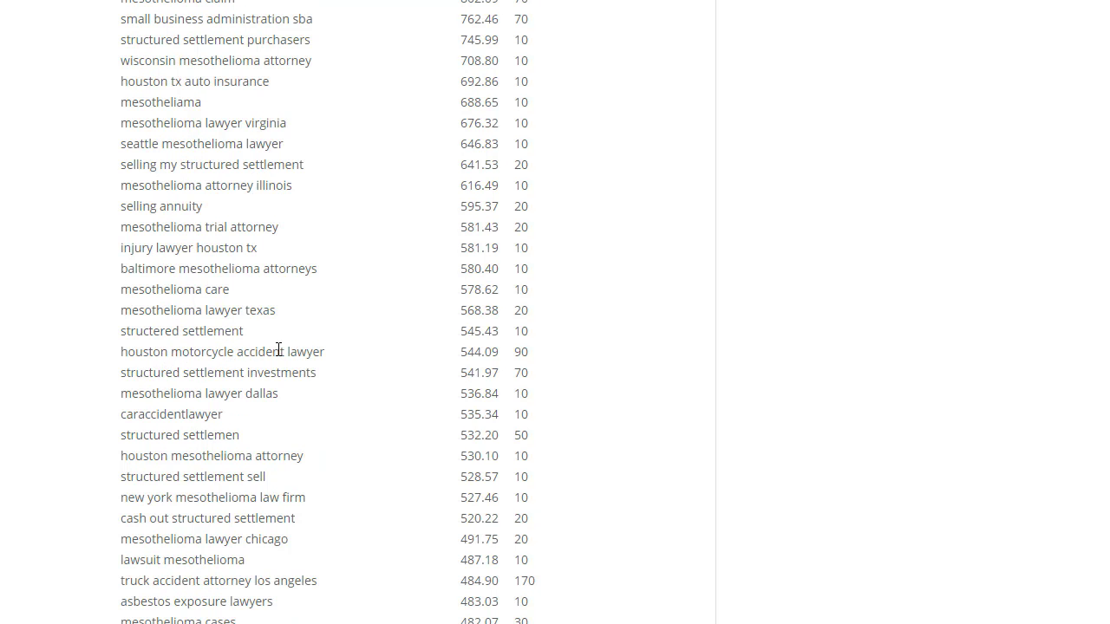
pyautogui.scroll(-1, 427, 359)
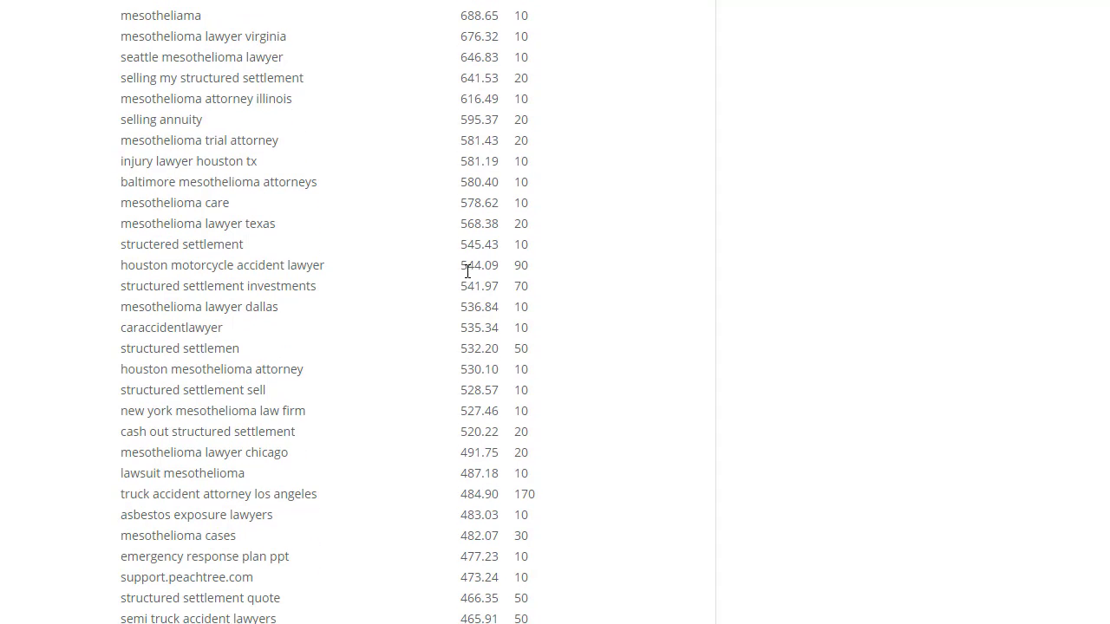
pyautogui.scroll(-1, 468, 270)
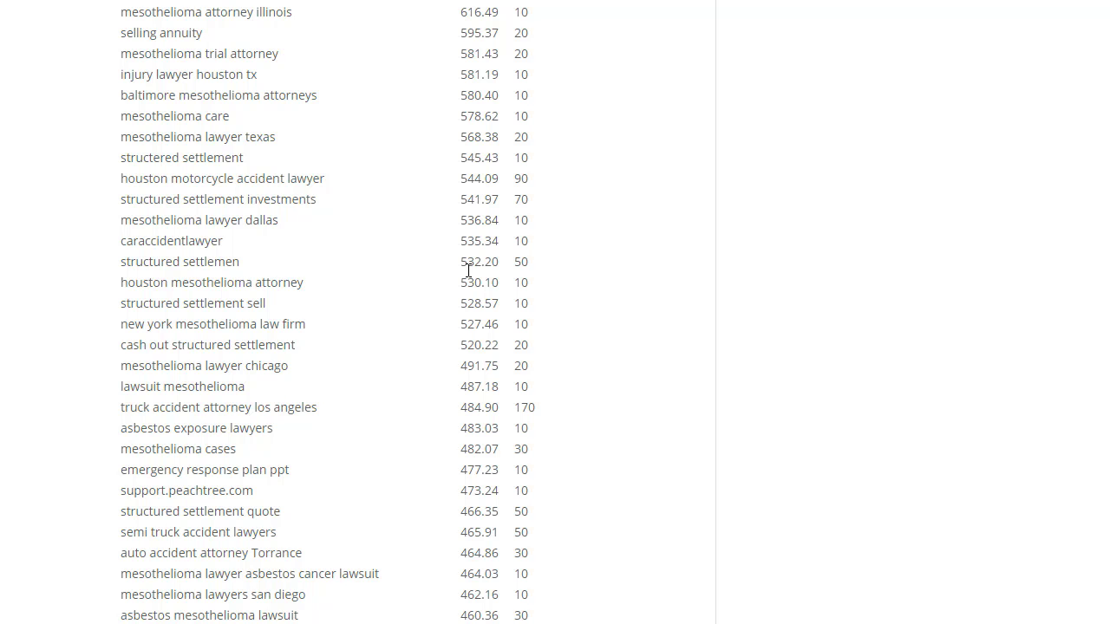
pyautogui.scroll(-1, 468, 270)
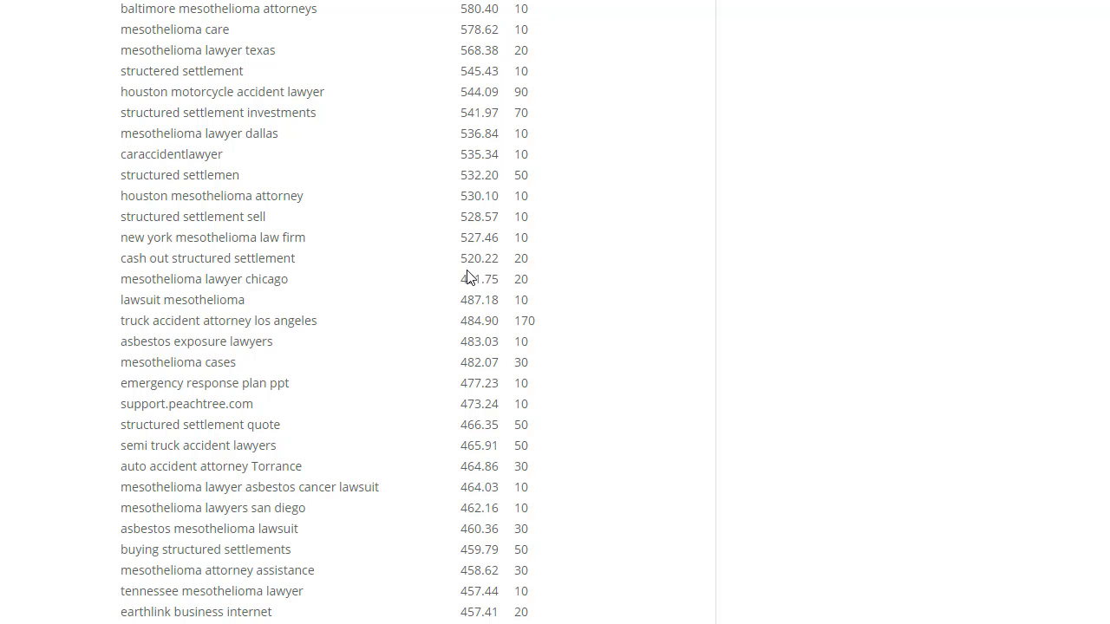
pyautogui.scroll(-1, 467, 276)
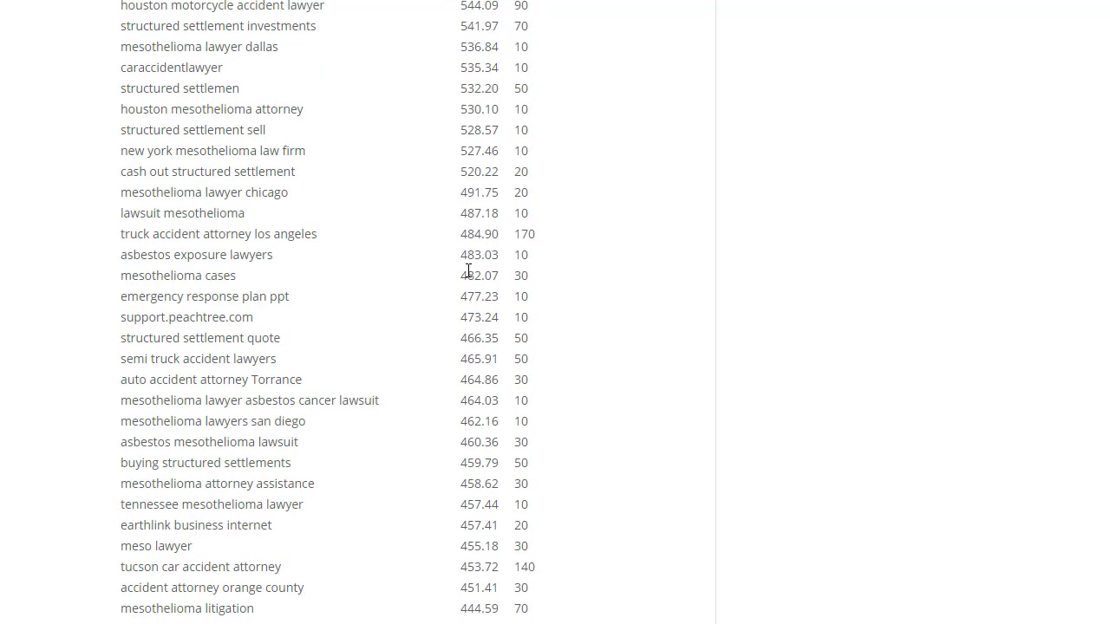
pyautogui.scroll(-2, 468, 271)
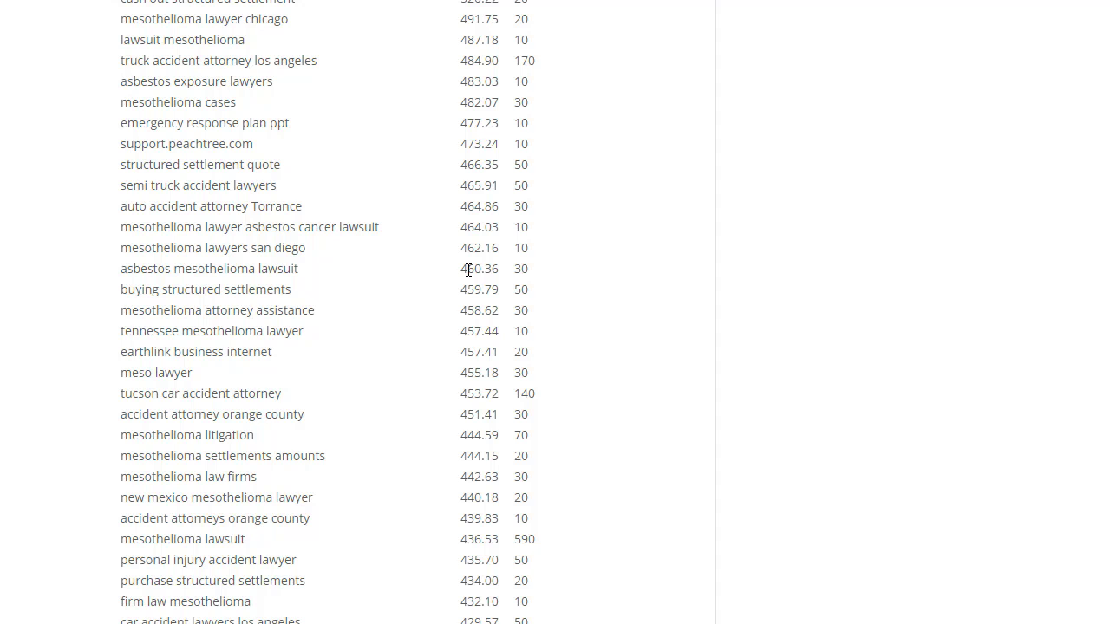
# - Continue down the Grepwords CPC table to entries near 376 CPC, such as mesothelioma compensation
pyautogui.scroll(-1, 468, 270)
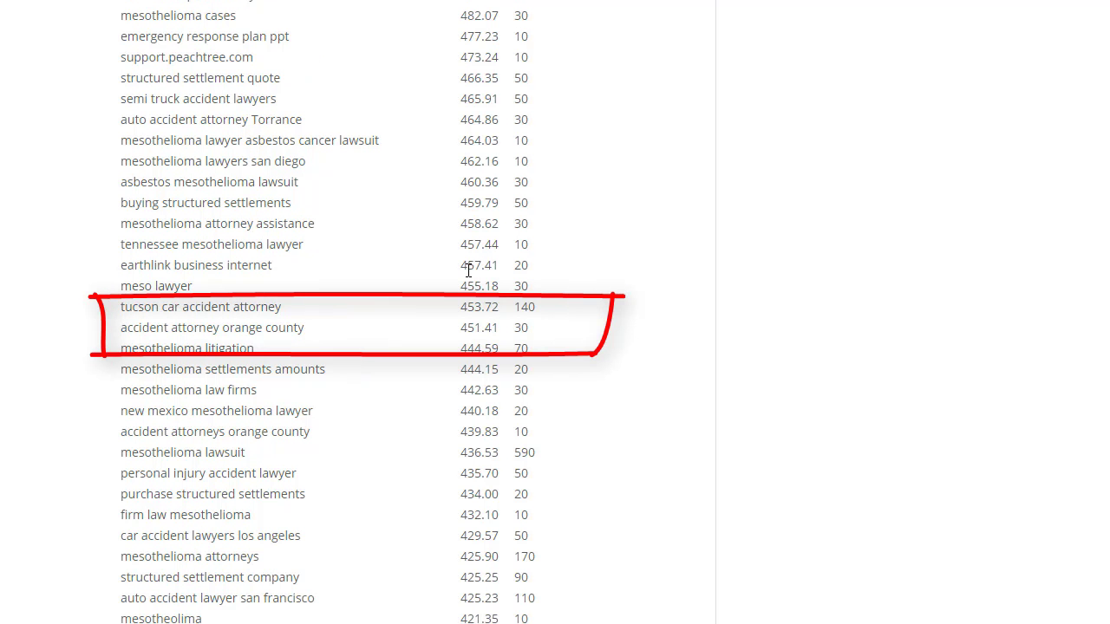
pyautogui.scroll(-1, 468, 270)
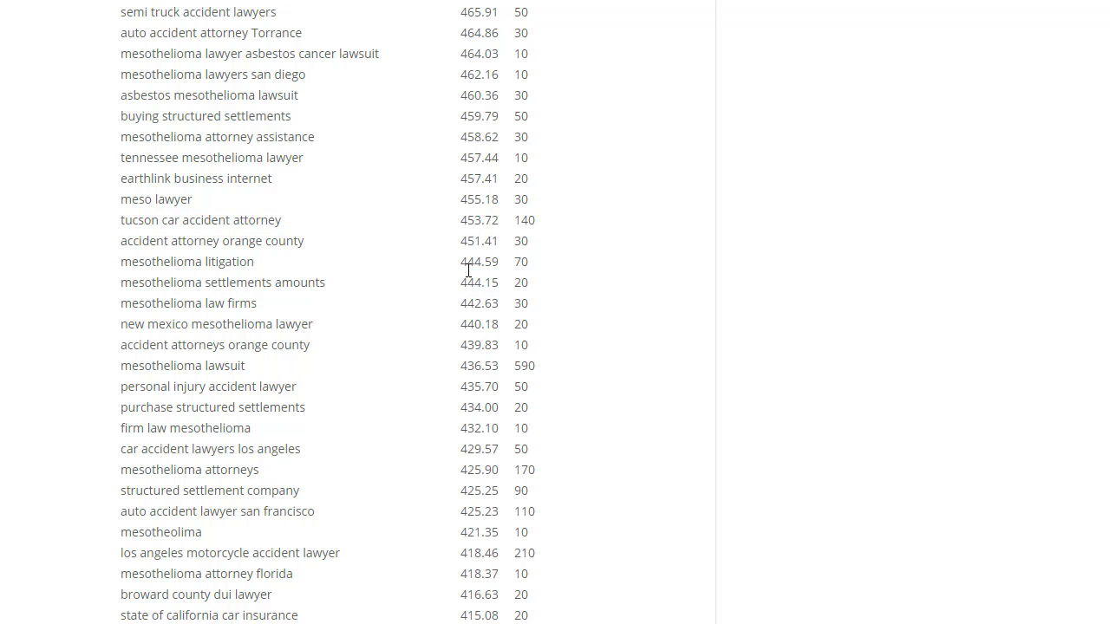
pyautogui.scroll(-1, 468, 270)
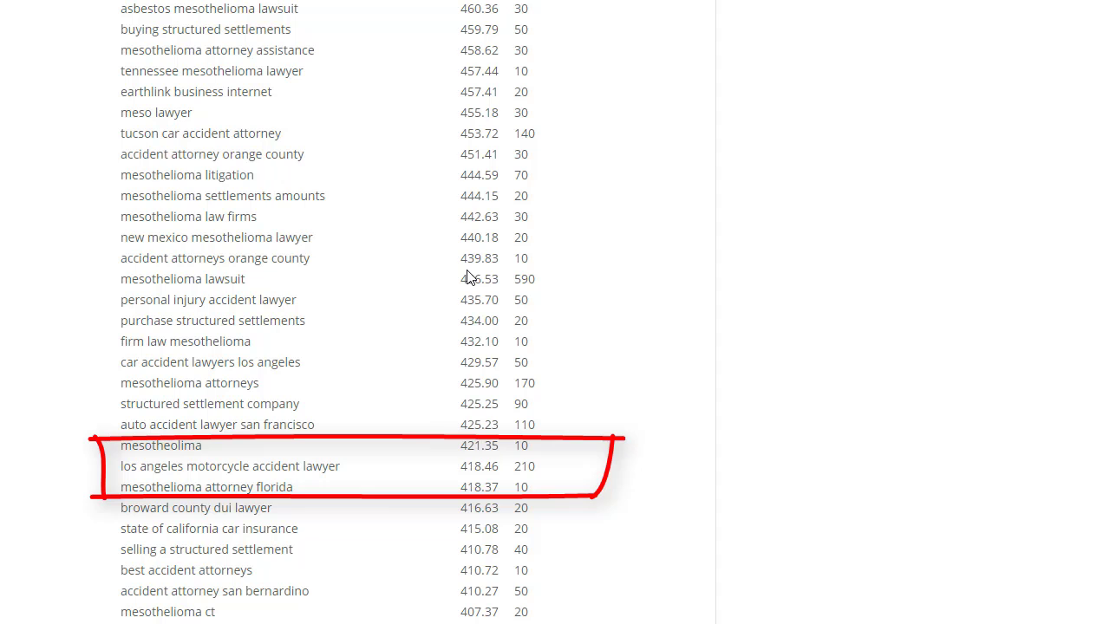
pyautogui.scroll(-1, 468, 276)
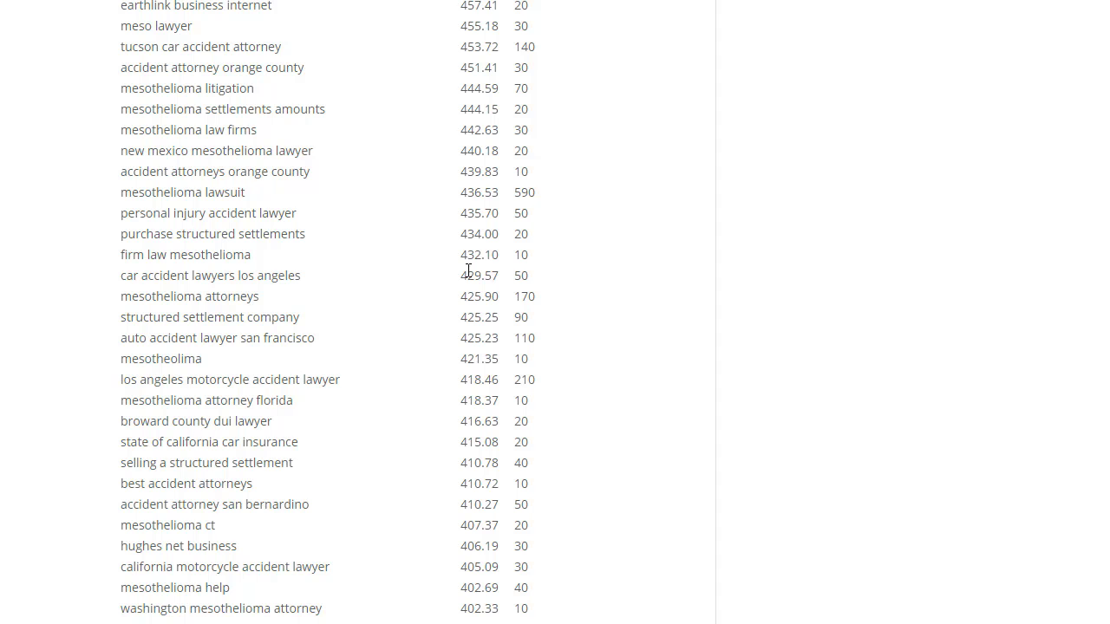
pyautogui.scroll(-1, 468, 272)
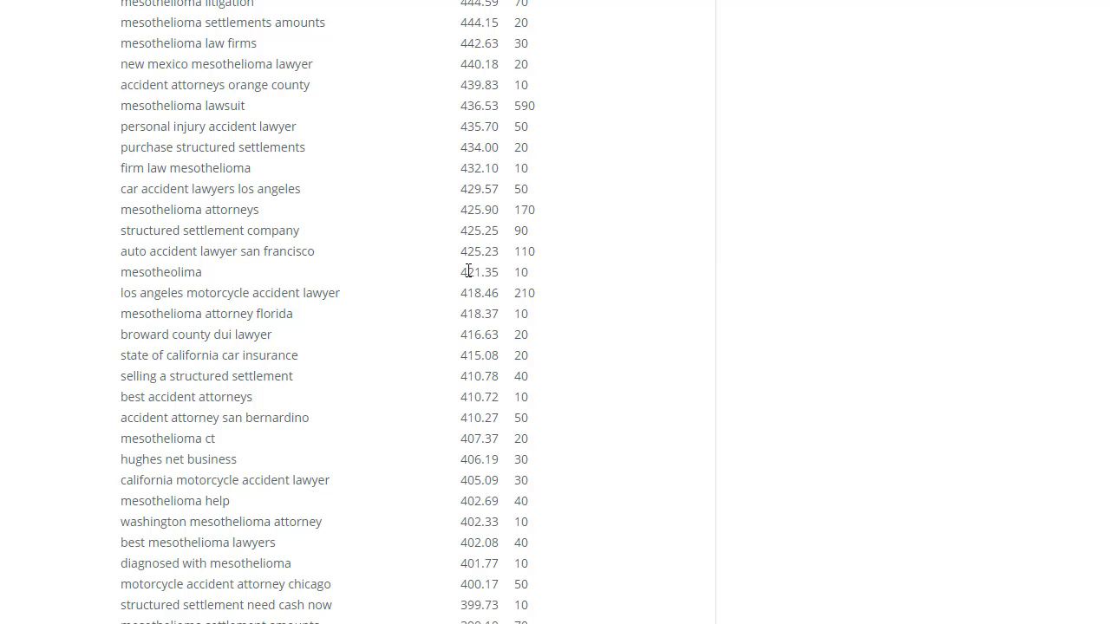
pyautogui.scroll(-2, 468, 270)
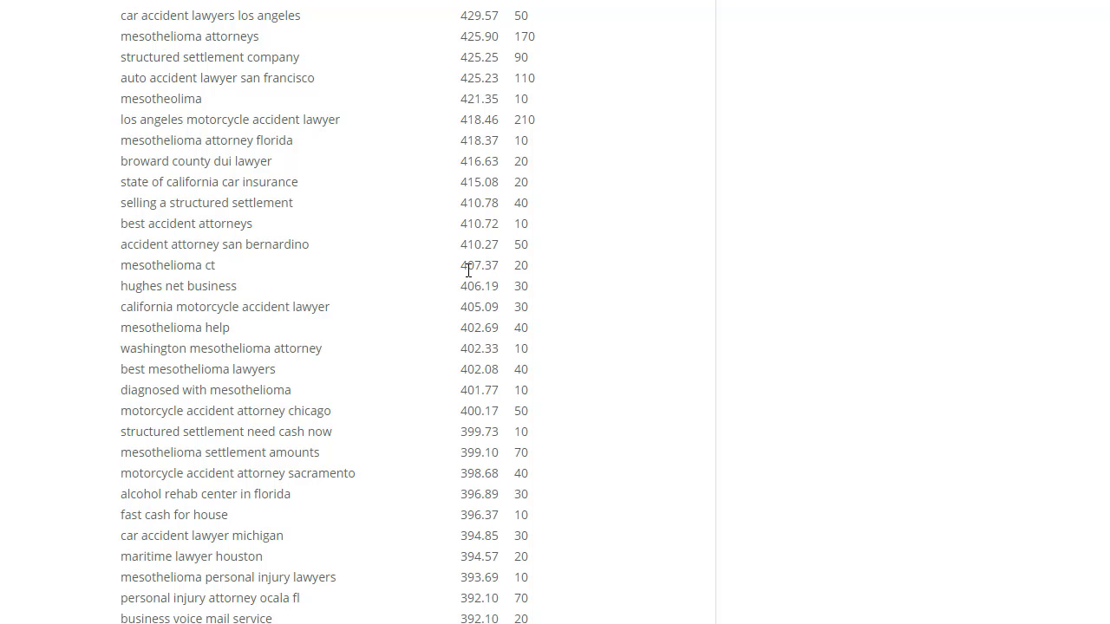
pyautogui.scroll(-1, 469, 270)
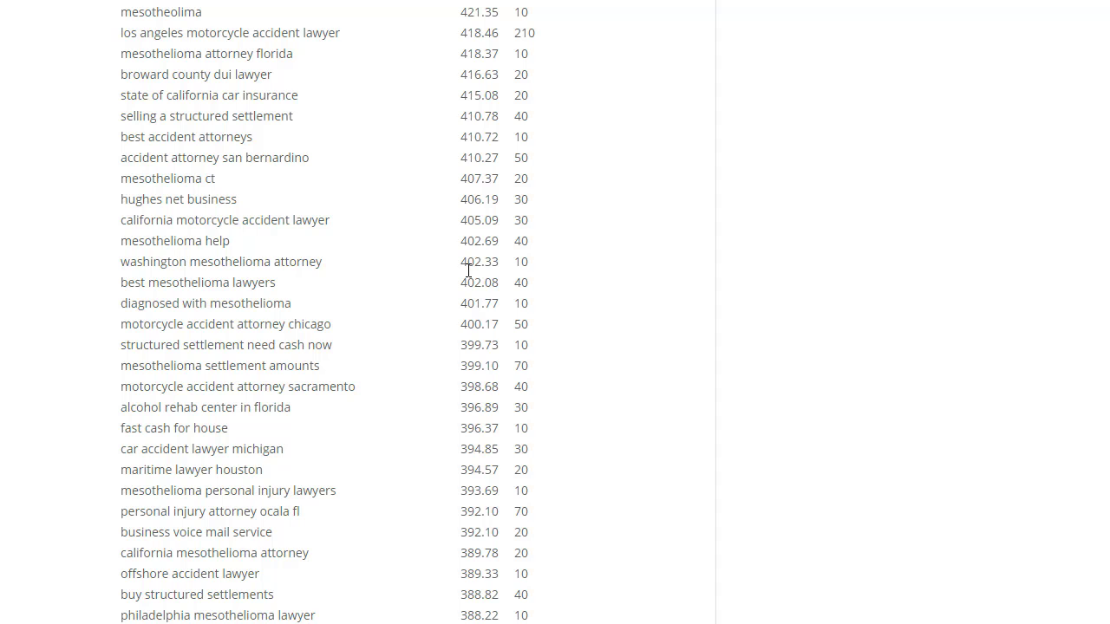
pyautogui.scroll(-1, 469, 277)
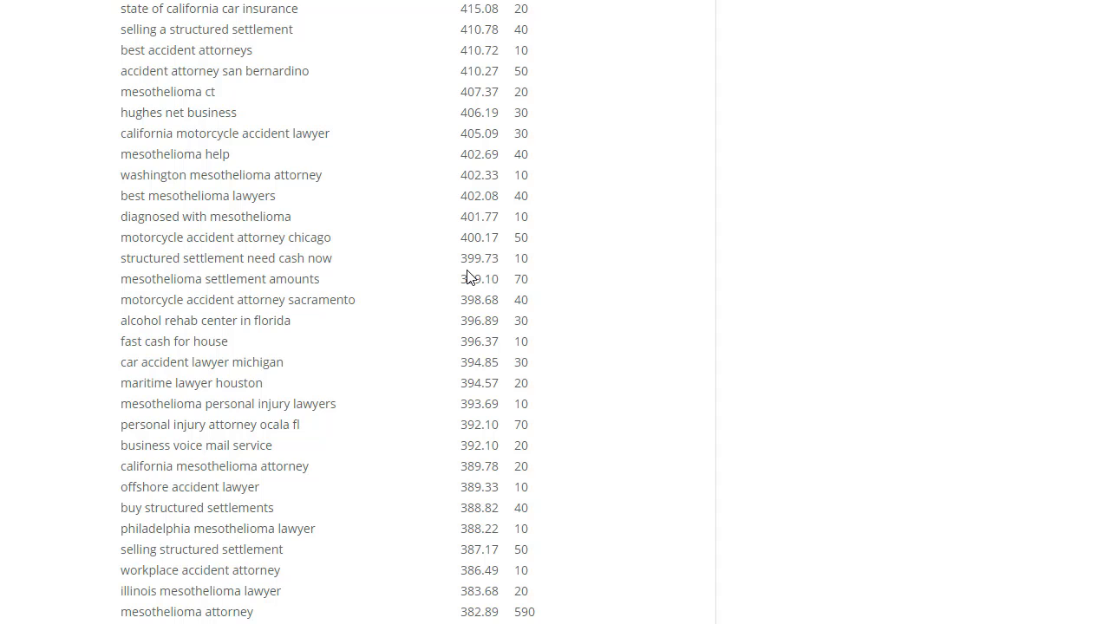
pyautogui.scroll(-1, 468, 273)
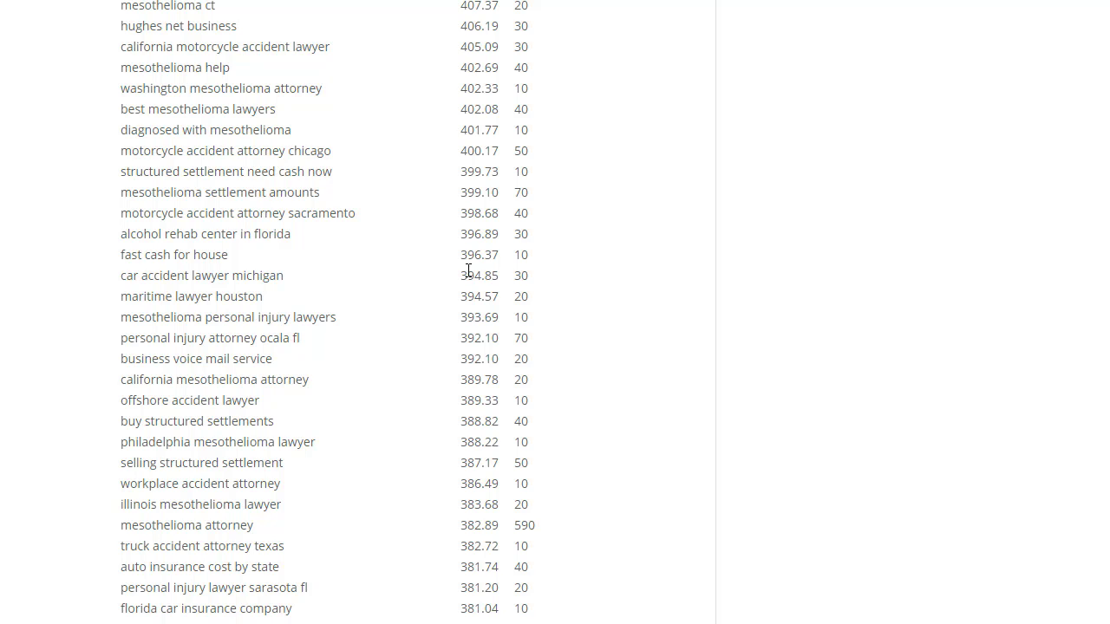
pyautogui.scroll(-2, 468, 270)
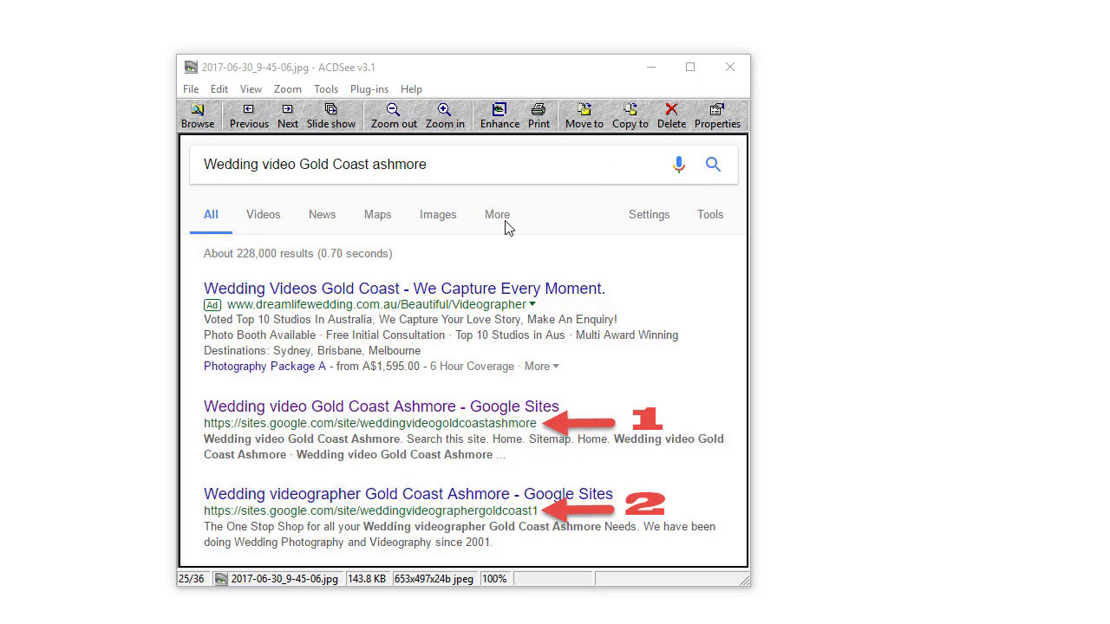
# - Page through the saved ACDSee screenshots for the Mudgeeraba, Advancetown and Biggera Waters SEO consultant results
pyautogui.click(282, 116)
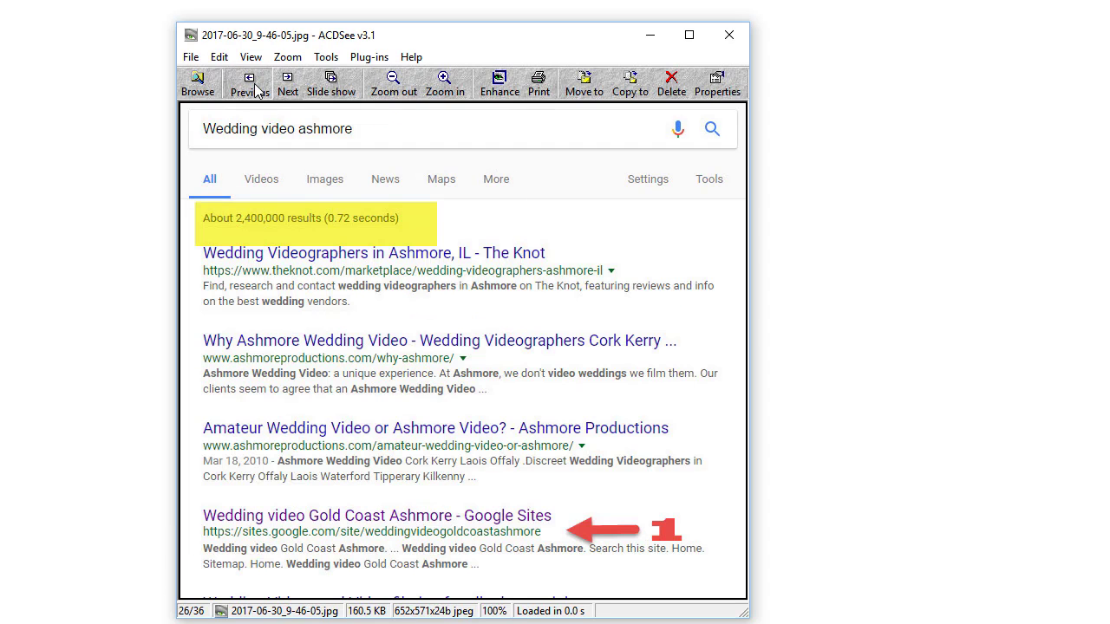
pyautogui.click(247, 86)
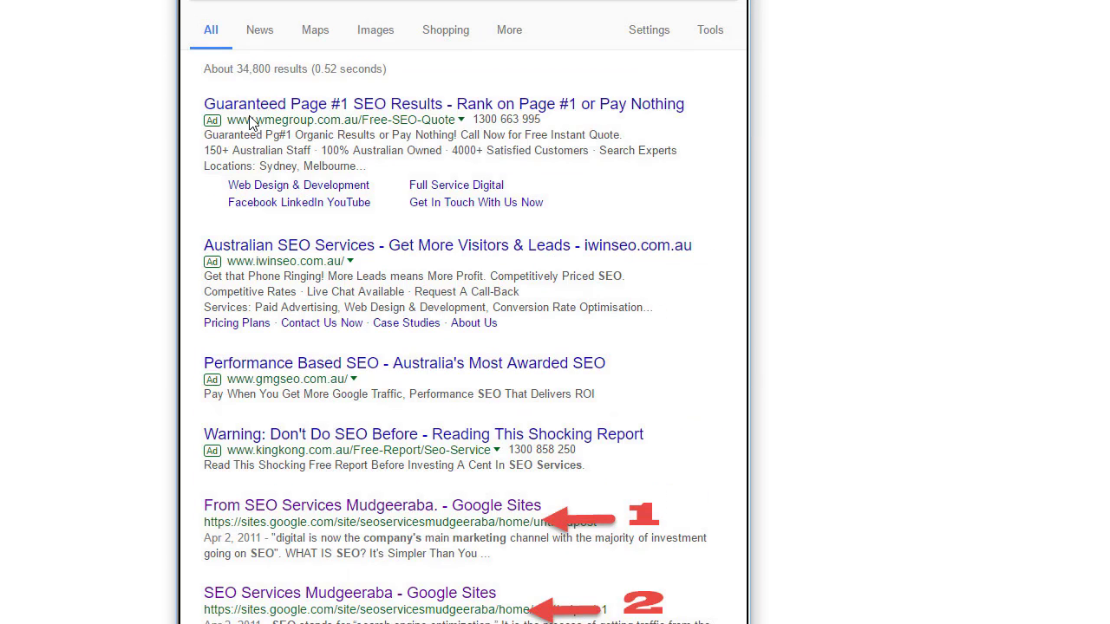
pyautogui.press('pagedown')
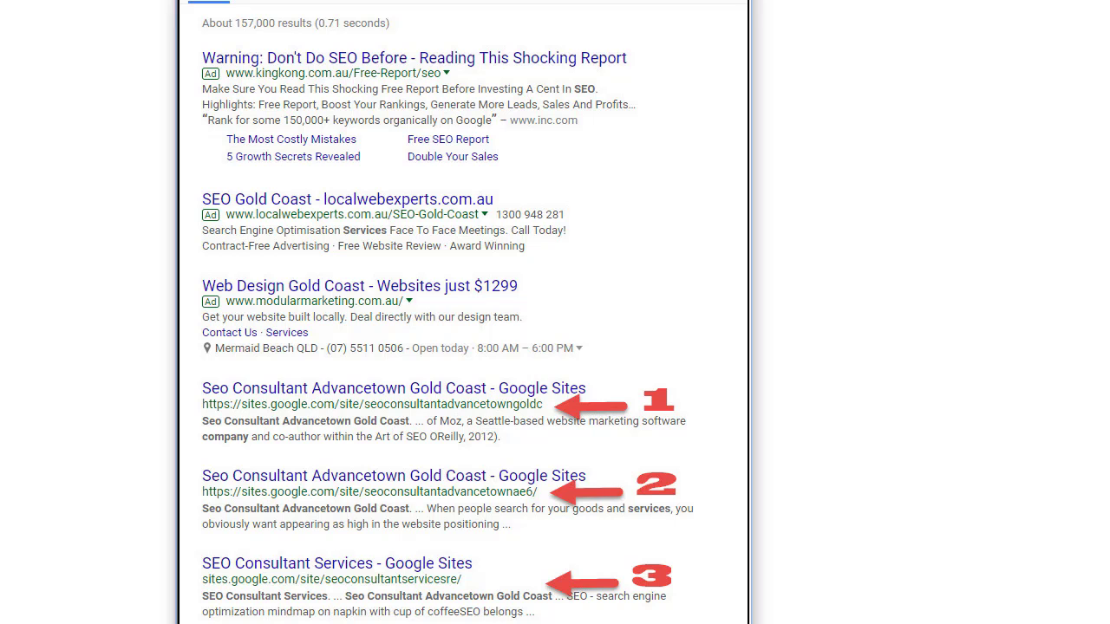
pyautogui.press('pagedown')
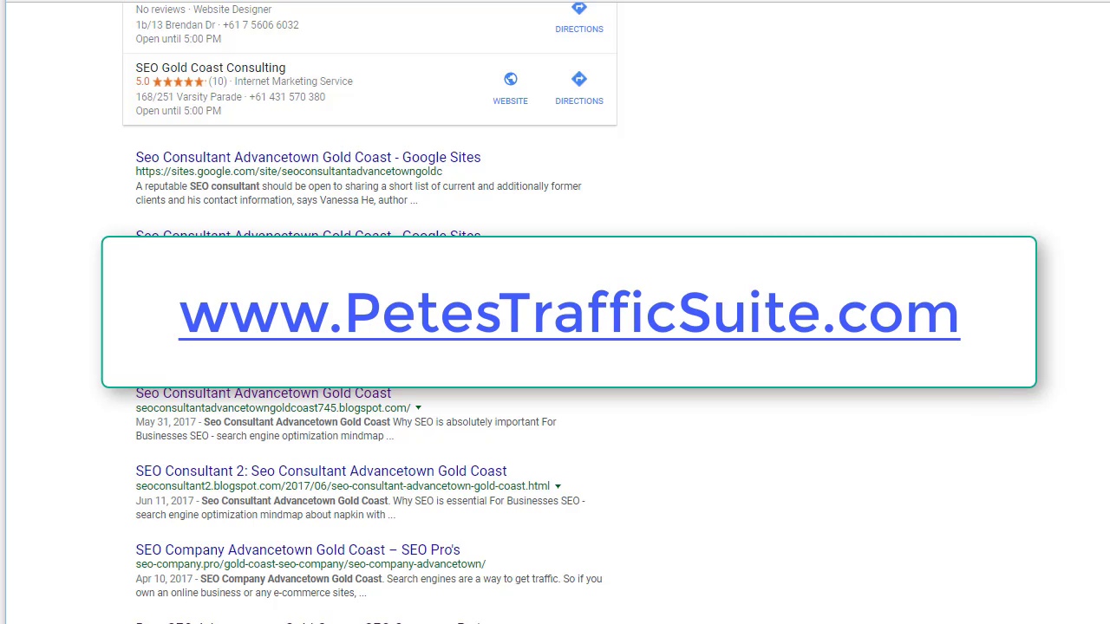
# - Scroll the live Google results for 'Seo Consultant Advancetown Gold Coast' to view the Google Sites pages
pyautogui.scroll(-2, 370, 312)
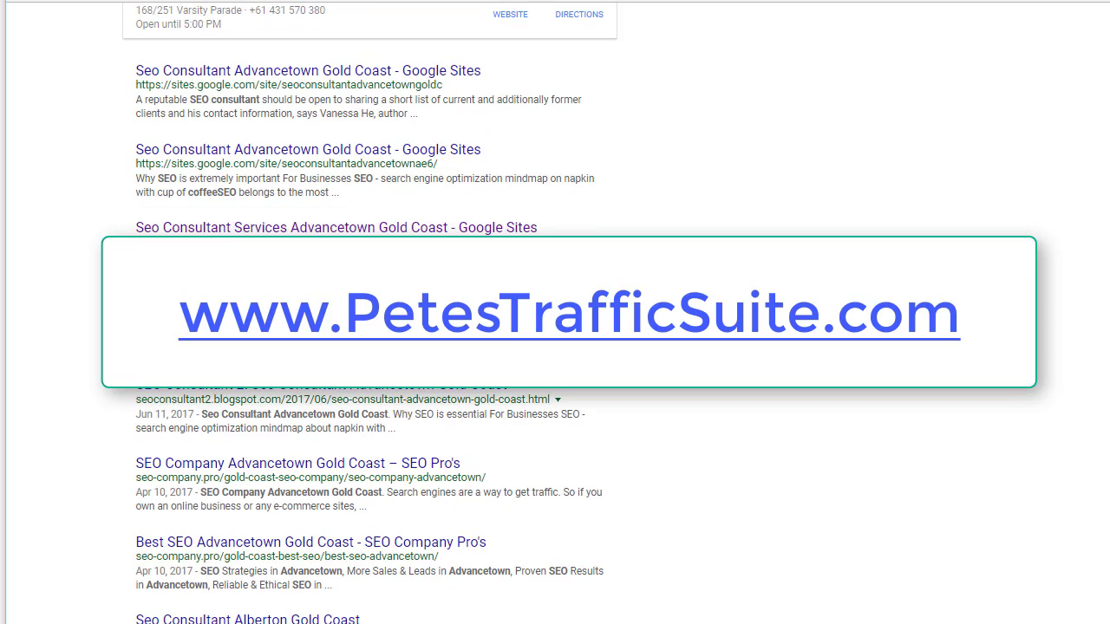